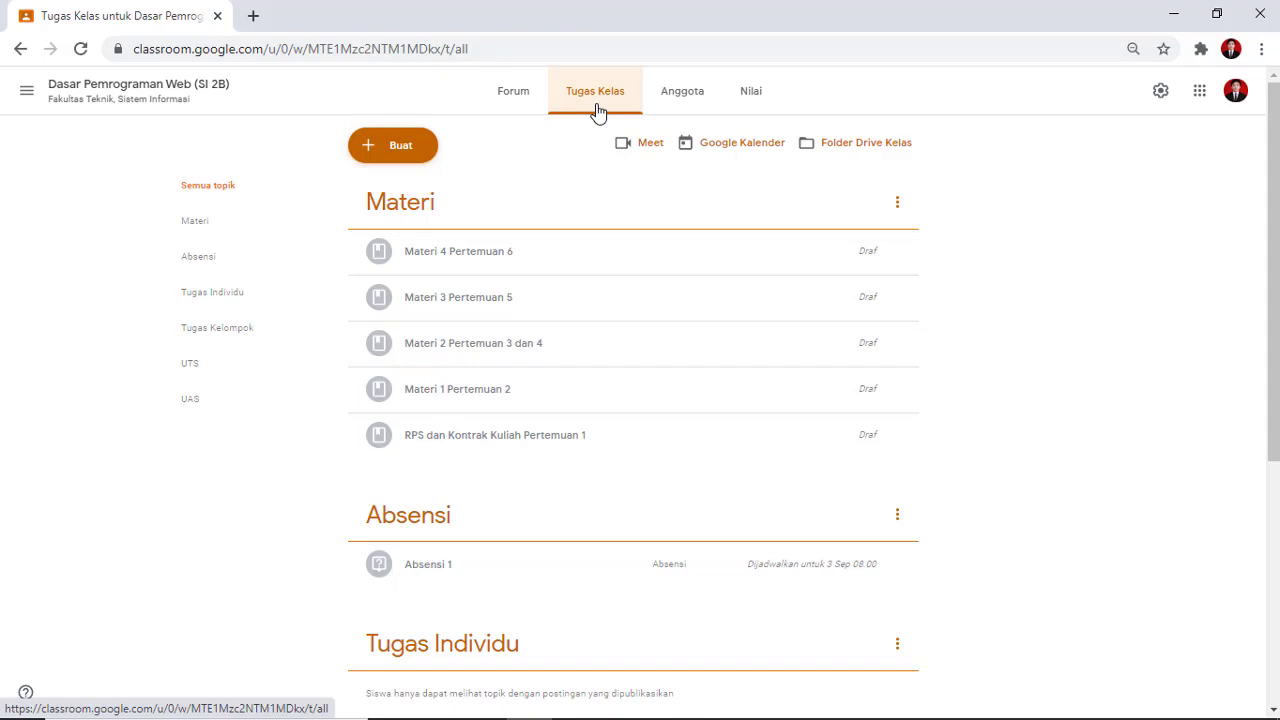
# Step: Create a new assignment (Tugas) for the class with the title "Tugas 1 Pertemuan 5"
pyautogui.click(392, 147)
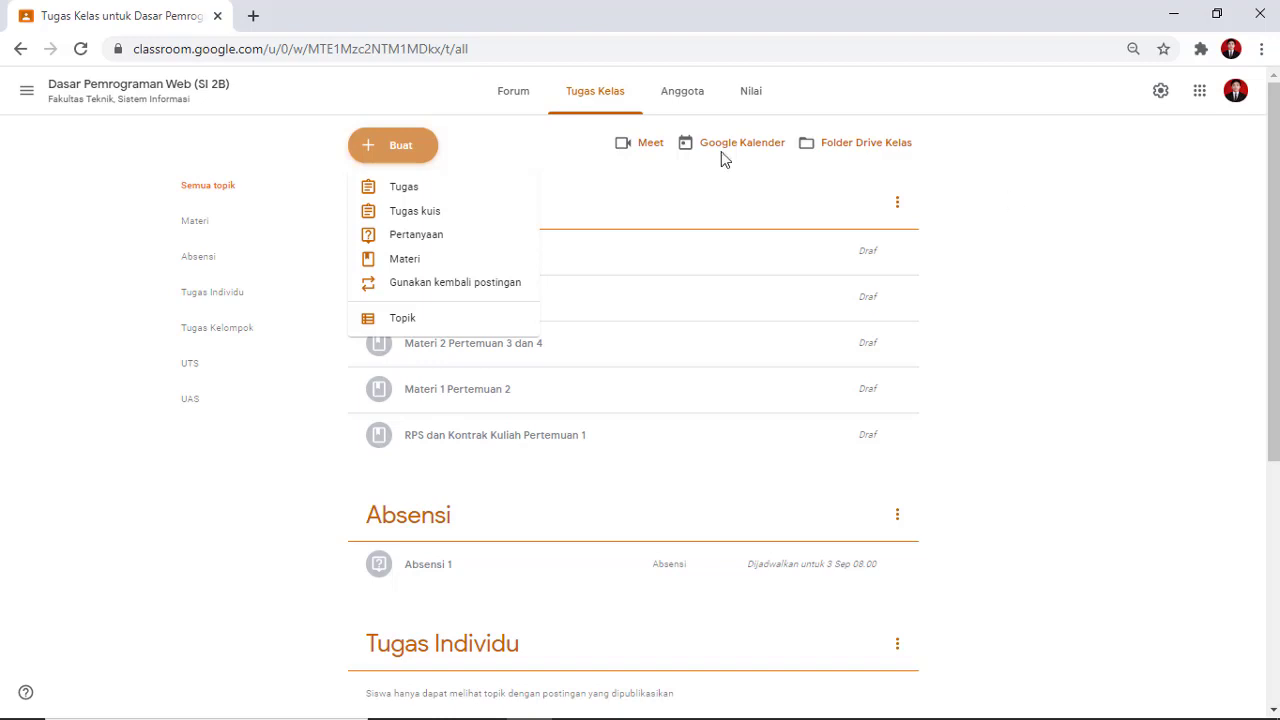
pyautogui.click(417, 193)
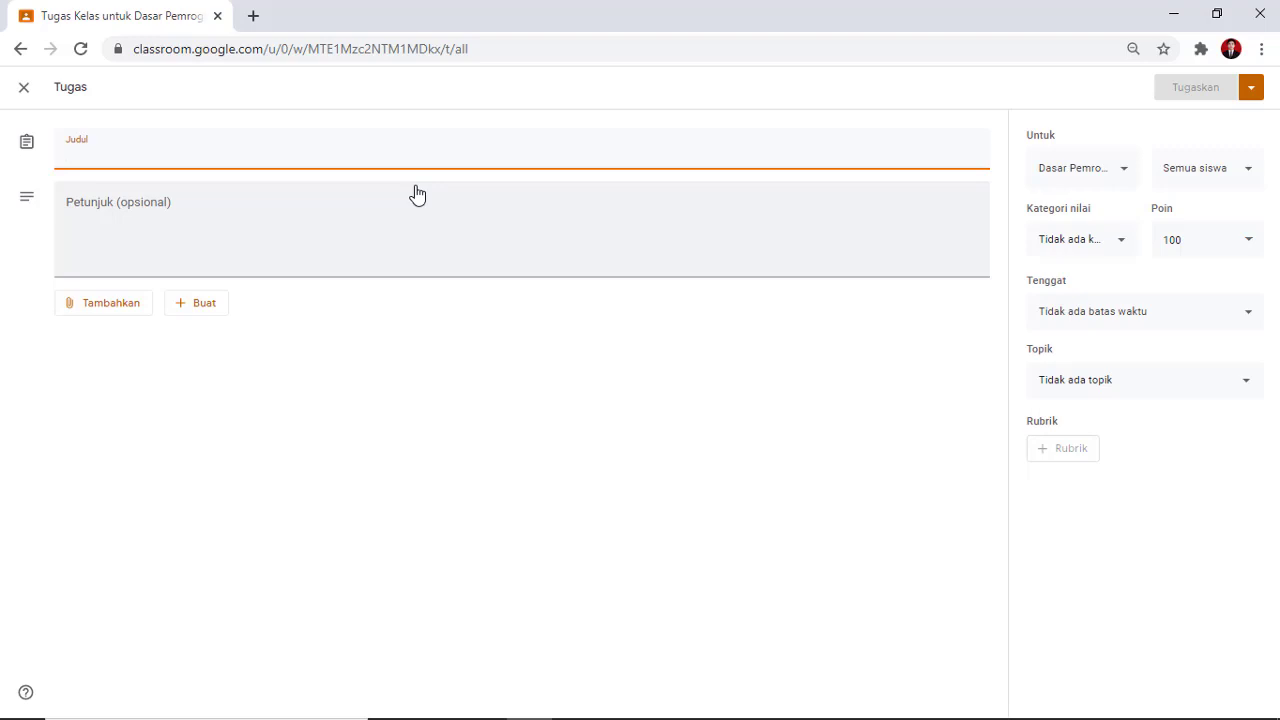
pyautogui.write('T')
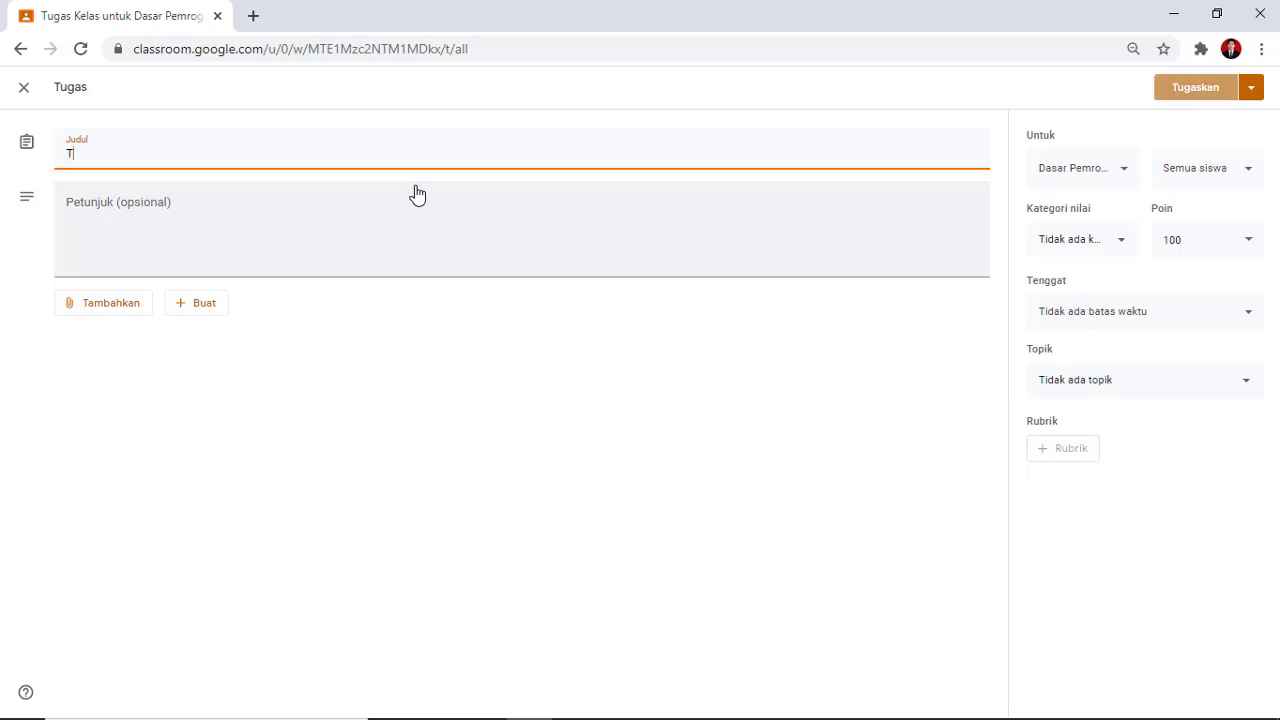
pyautogui.write('ugas 1')
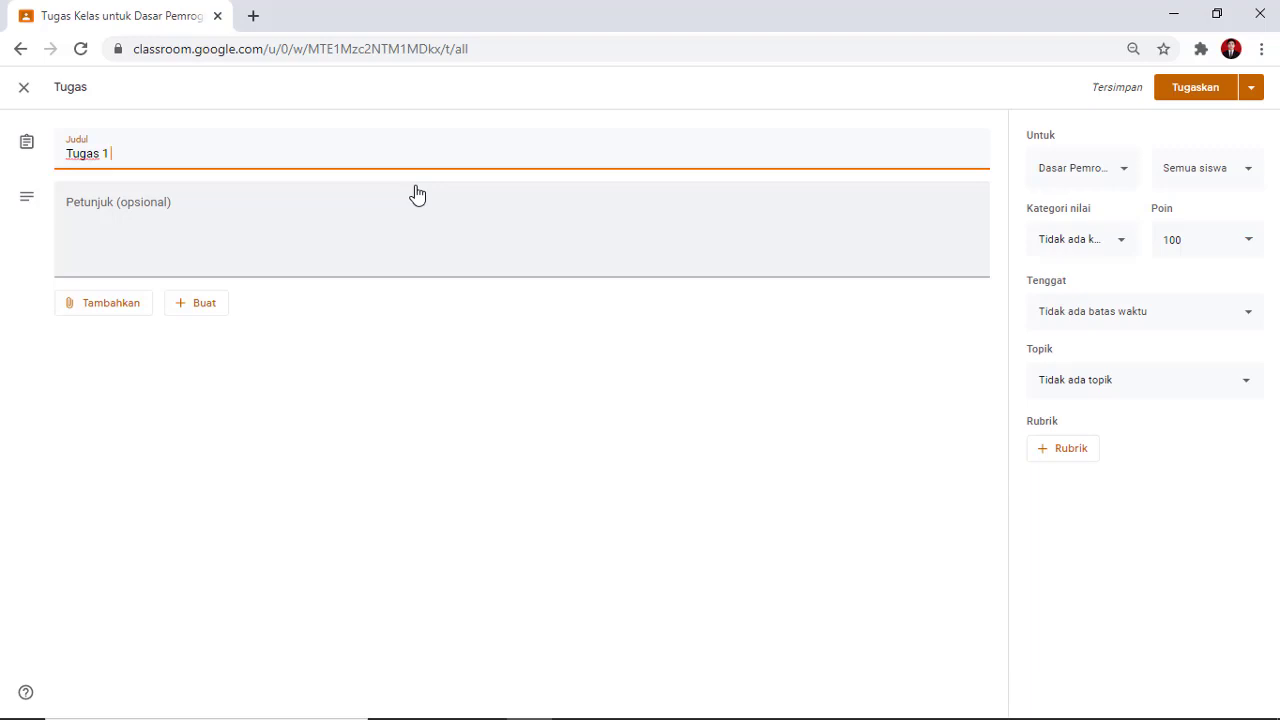
pyautogui.write('Pertemuan 5')
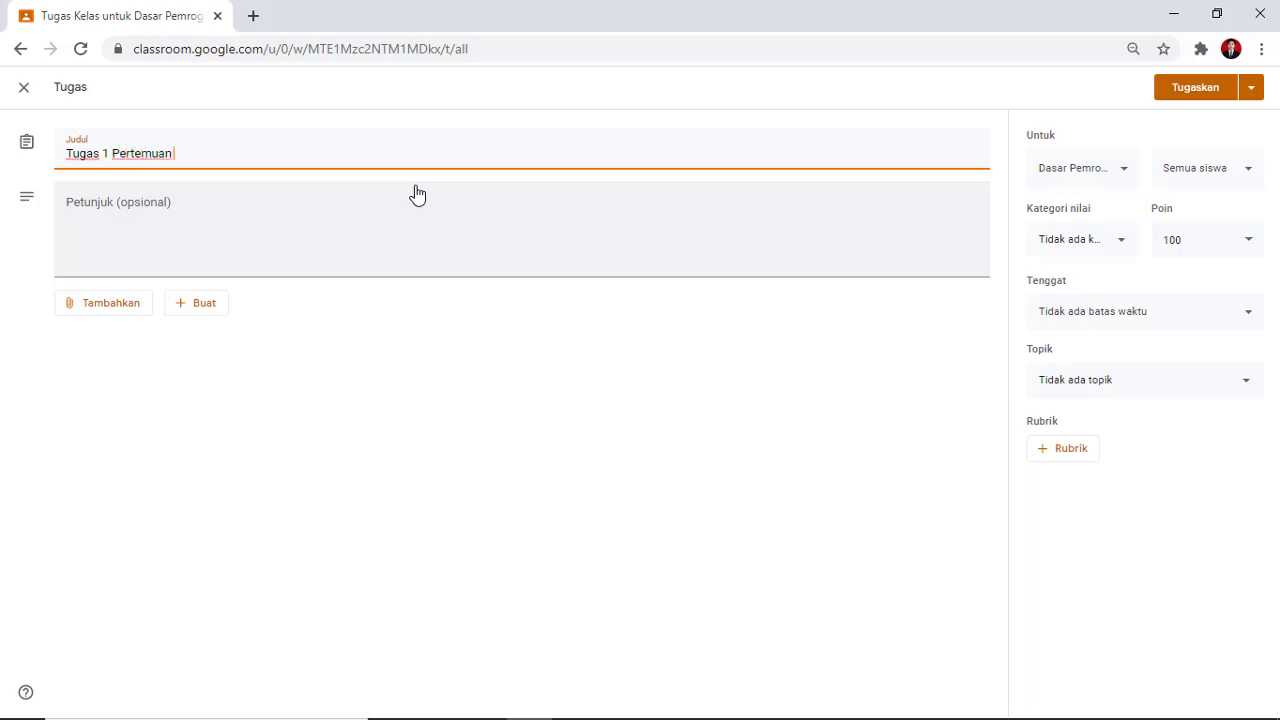
# Step: Enter "Bentuk Tugas Individu" as the first line of the assignment instructions and start a new line
pyautogui.click(206, 221)
pyautogui.write('Bentu')
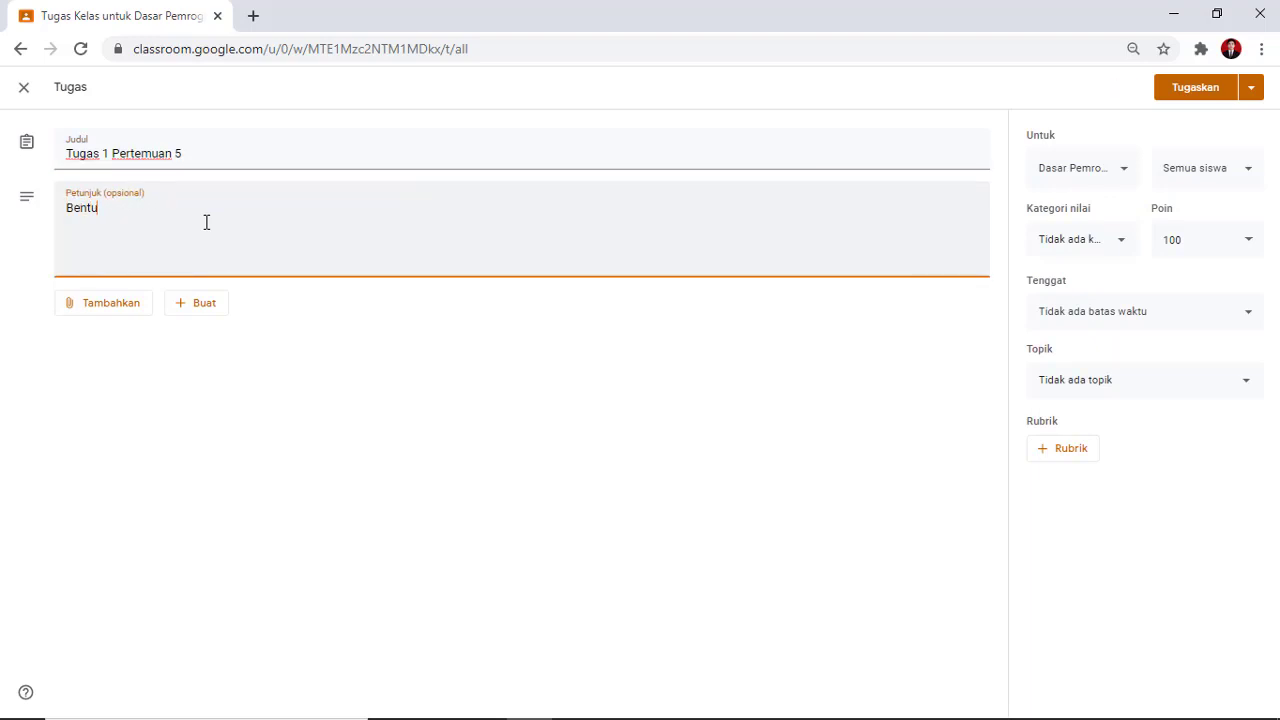
pyautogui.write('k Tugas Individu')
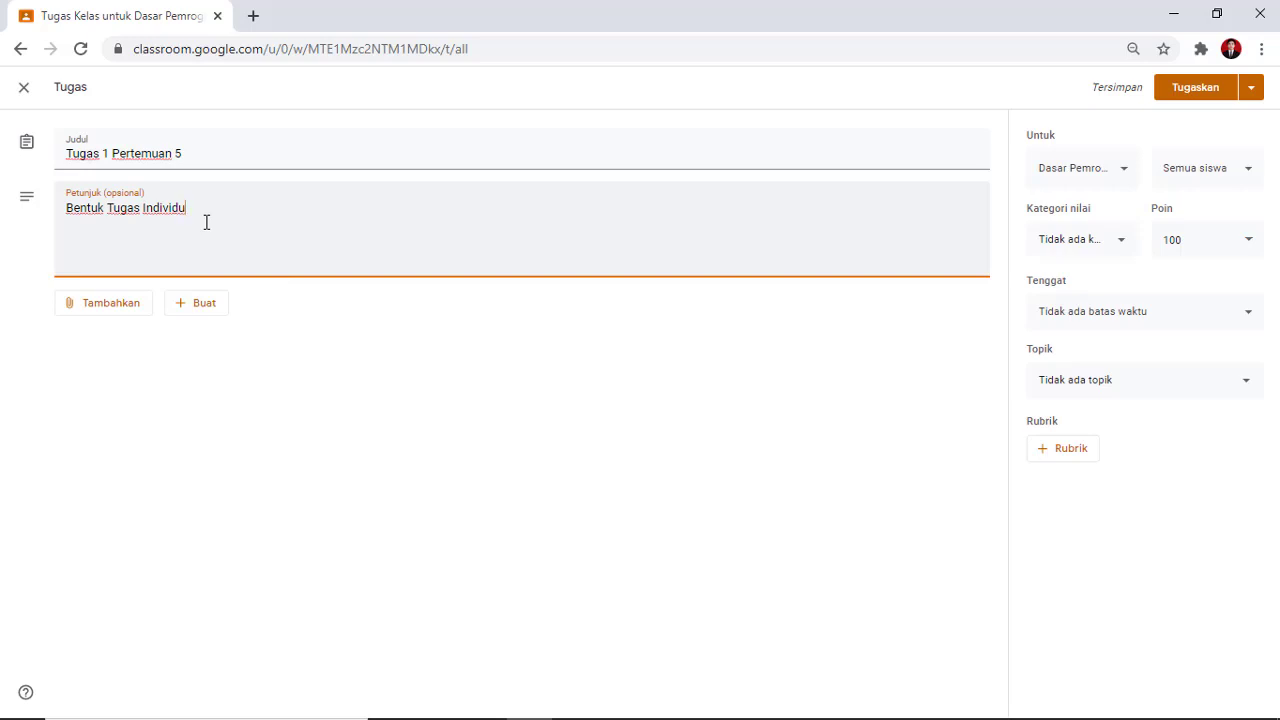
pyautogui.press('Return')
# Step: Upload the file Contoh Video Interaktif from the computer and attach it to the assignment
pyautogui.click(126, 306)
pyautogui.click(132, 388)
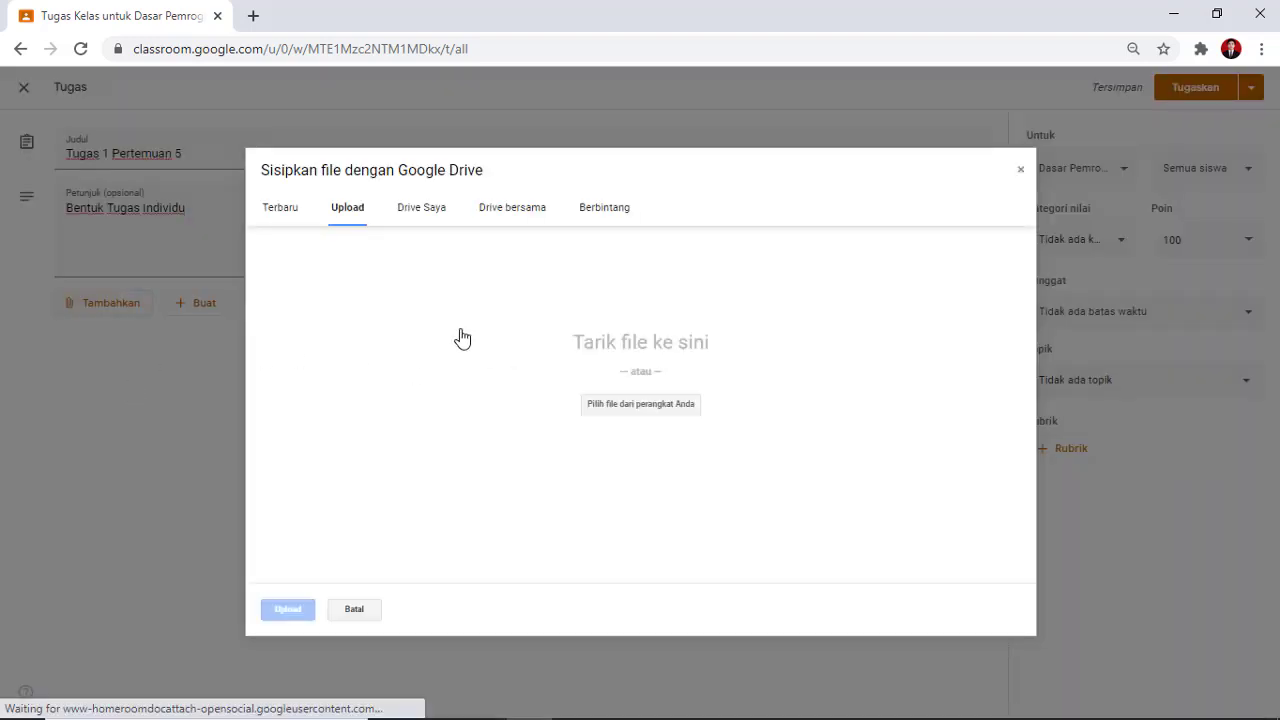
pyautogui.click(610, 410)
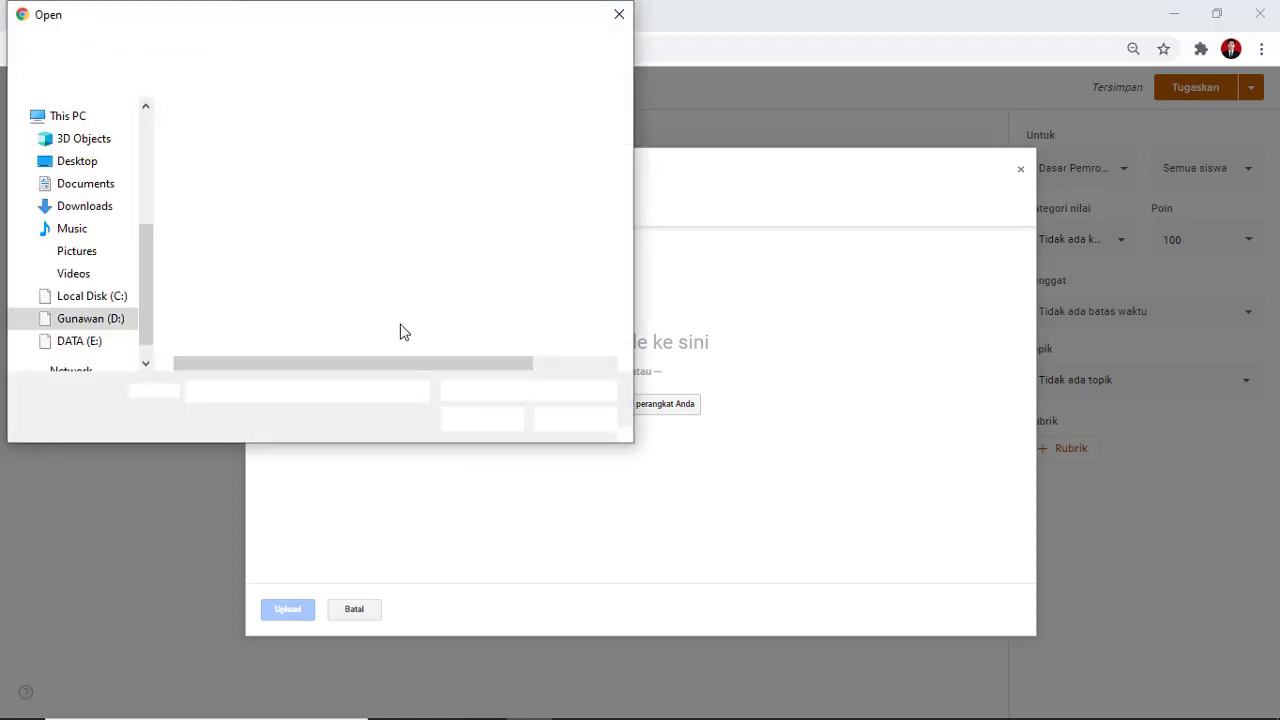
pyautogui.click(230, 157)
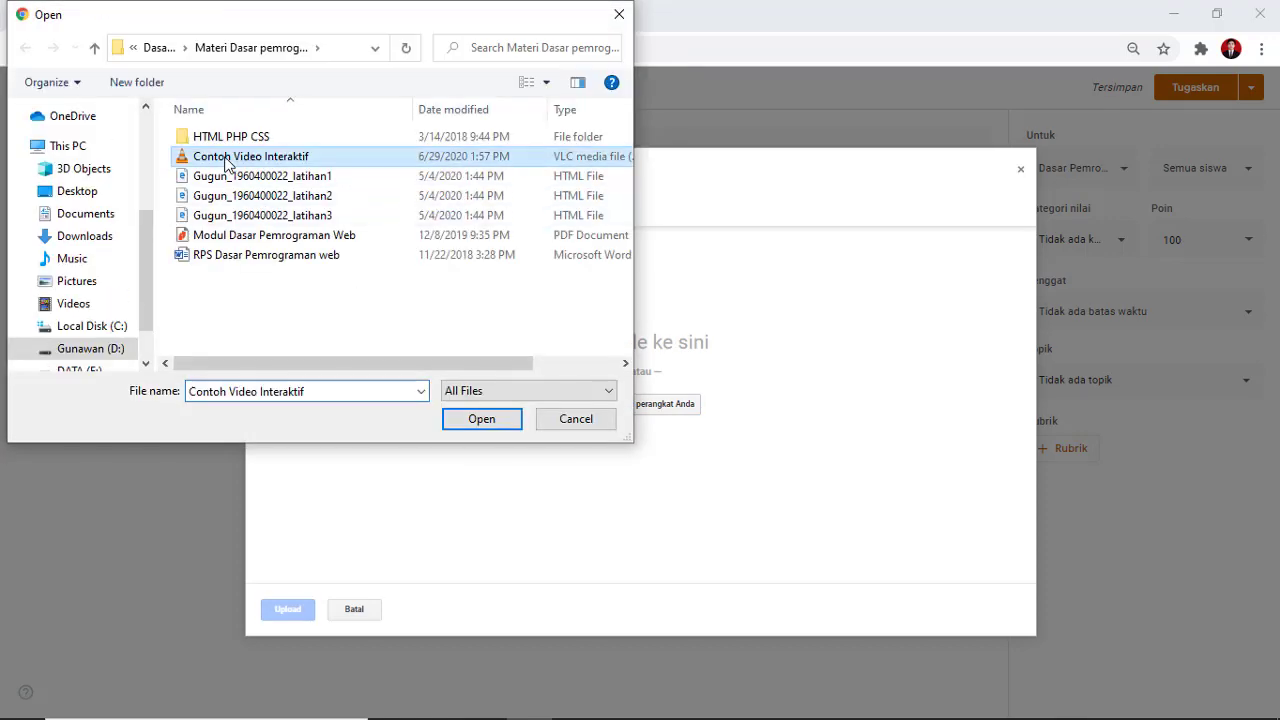
pyautogui.click(484, 419)
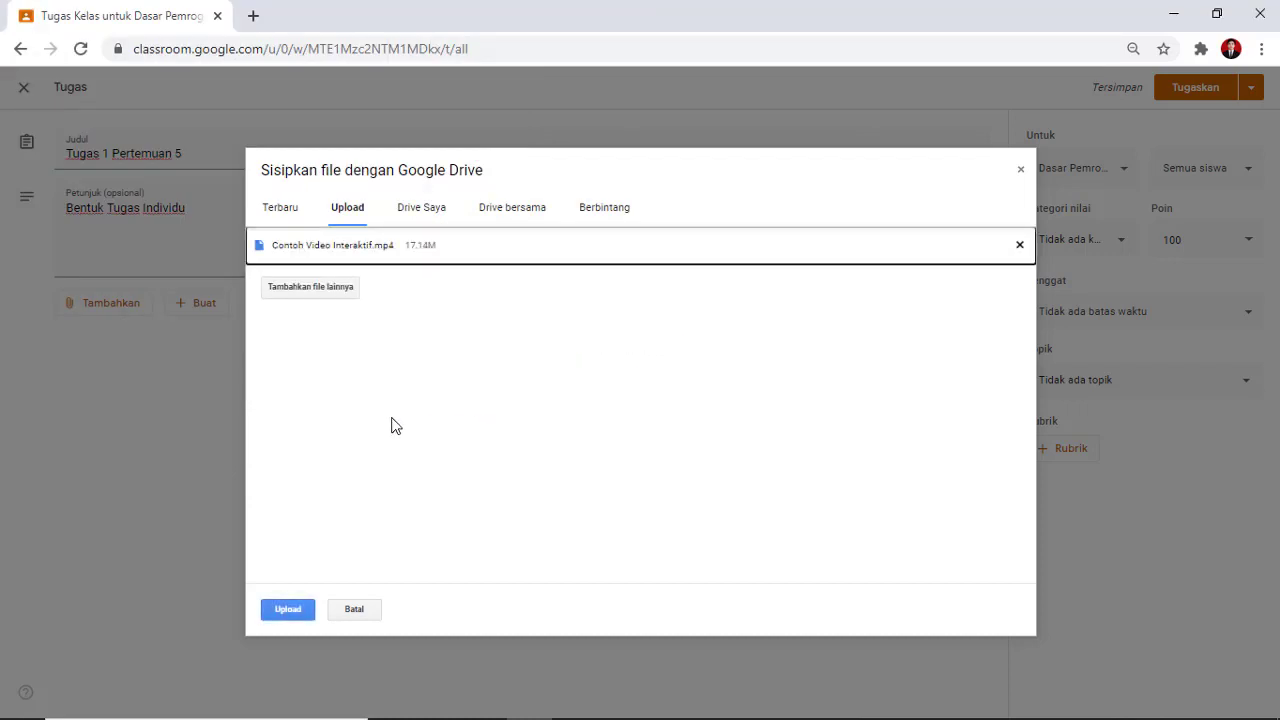
pyautogui.click(290, 610)
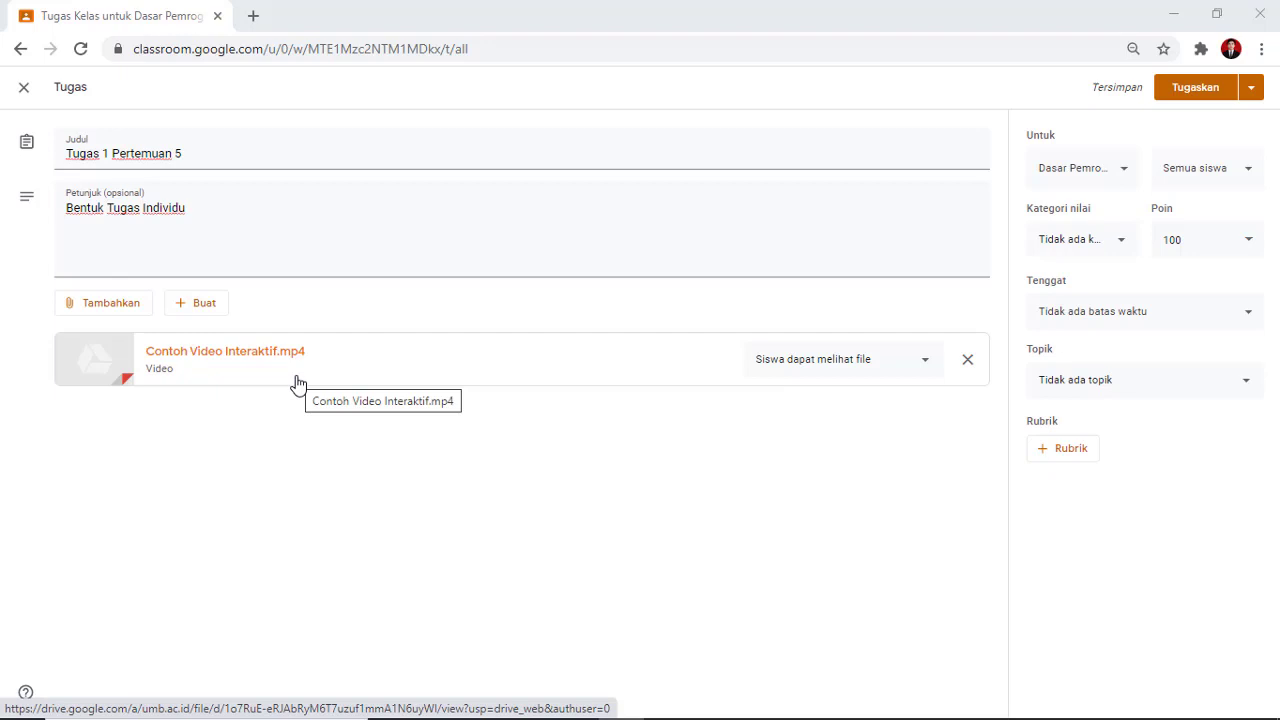
# Step: Add the instruction line "Buatlah makalah tentang Materi yang telah disampaikan pada pertemuan ke 5, dan apa kaitanya dengan video berikut ini"
pyautogui.click(159, 232)
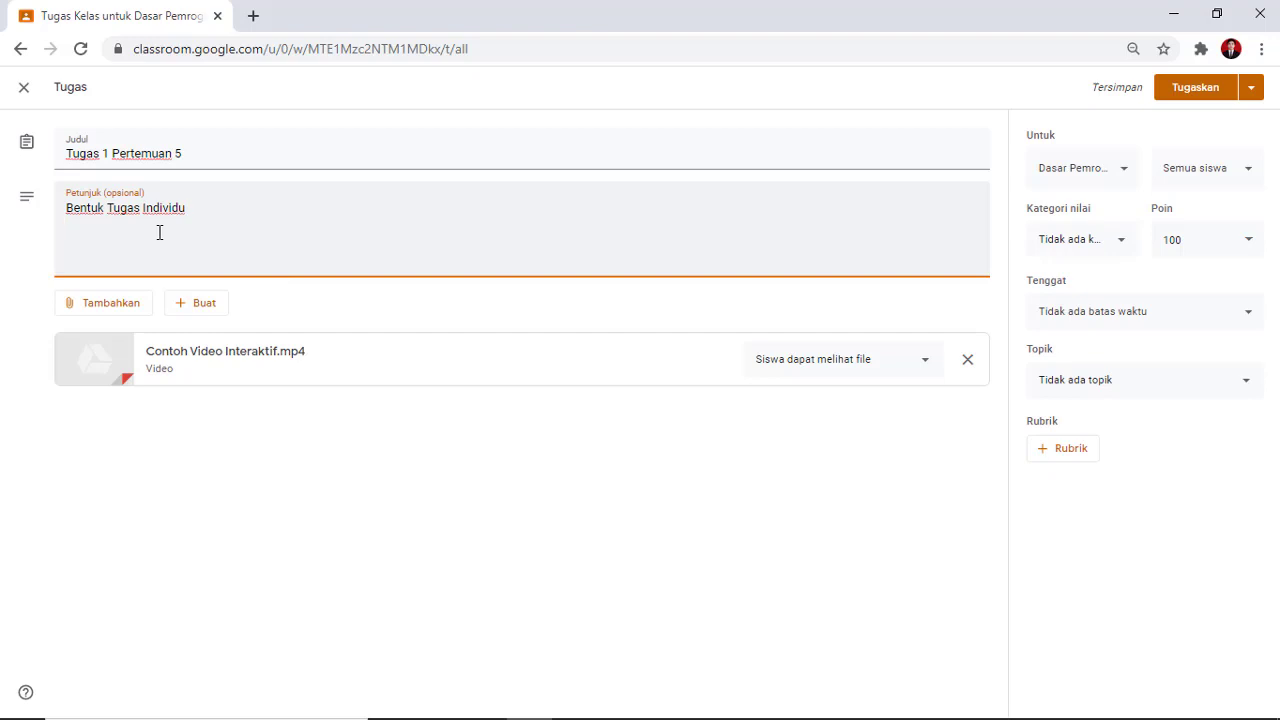
pyautogui.write('Buatlah makala')
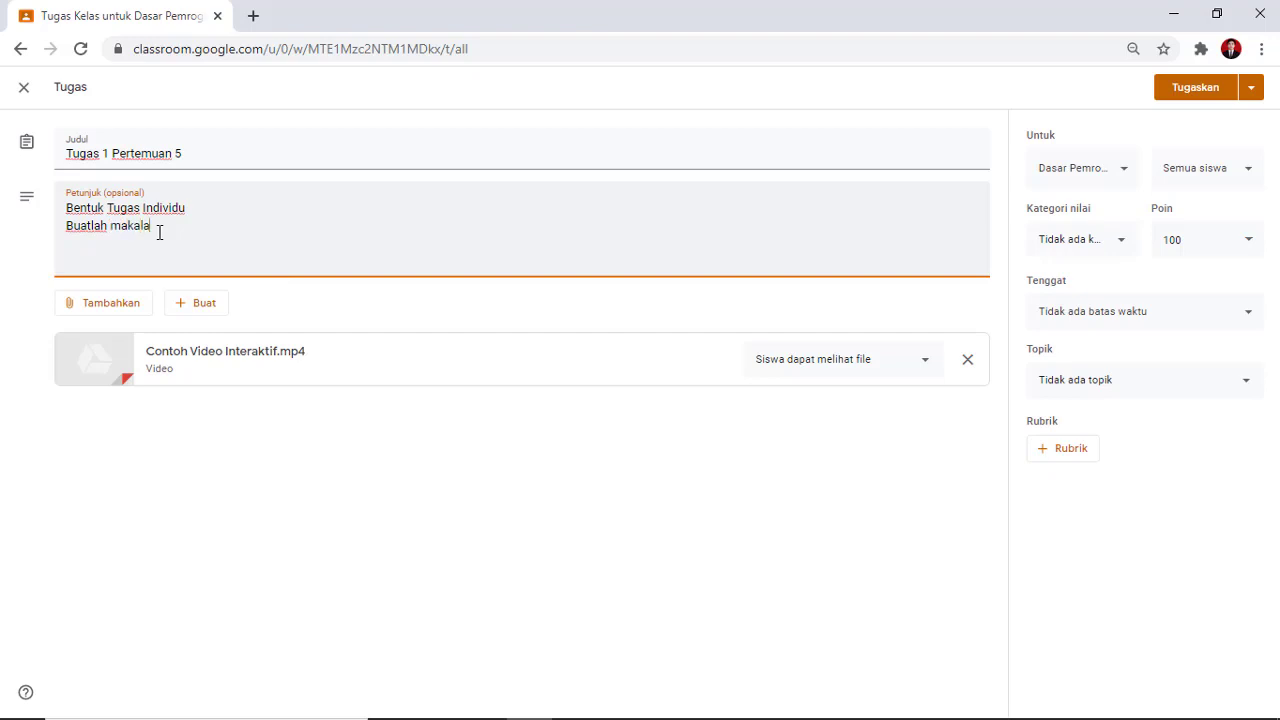
pyautogui.write('h tentang Materi yang')
pyautogui.write('telah s')
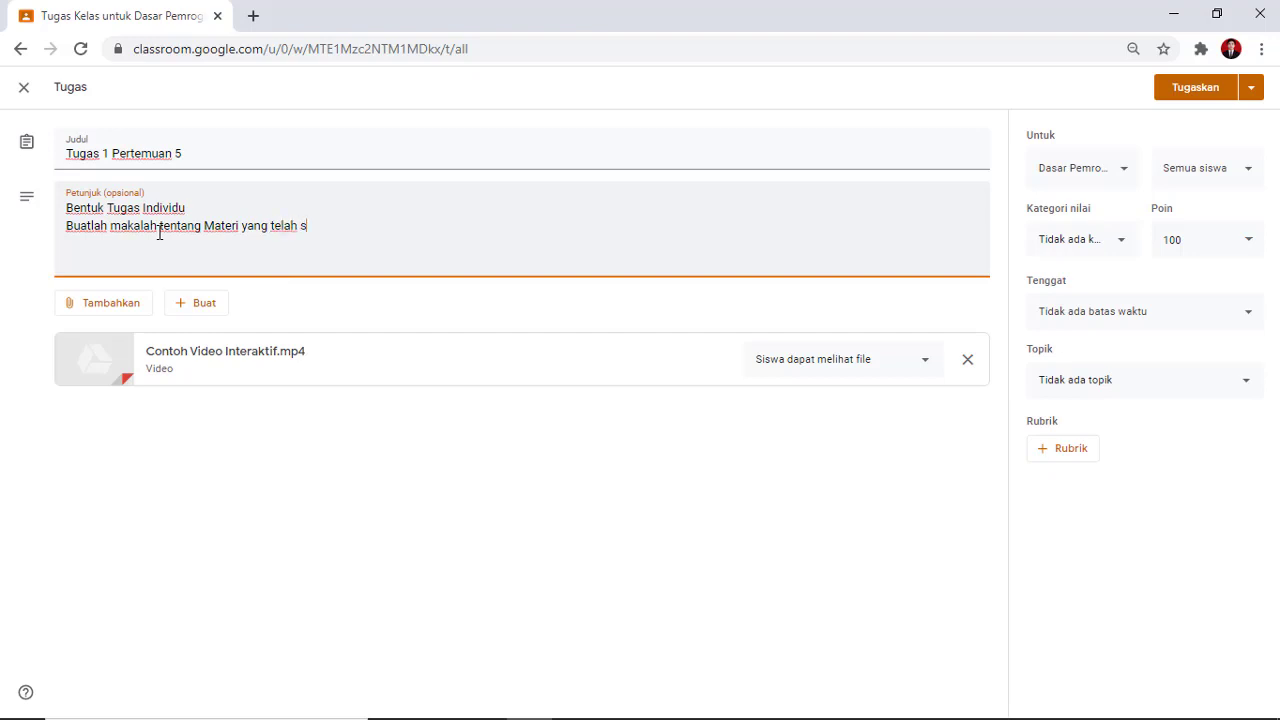
pyautogui.press('BackSpace')
pyautogui.write('disampaikan pada pert')
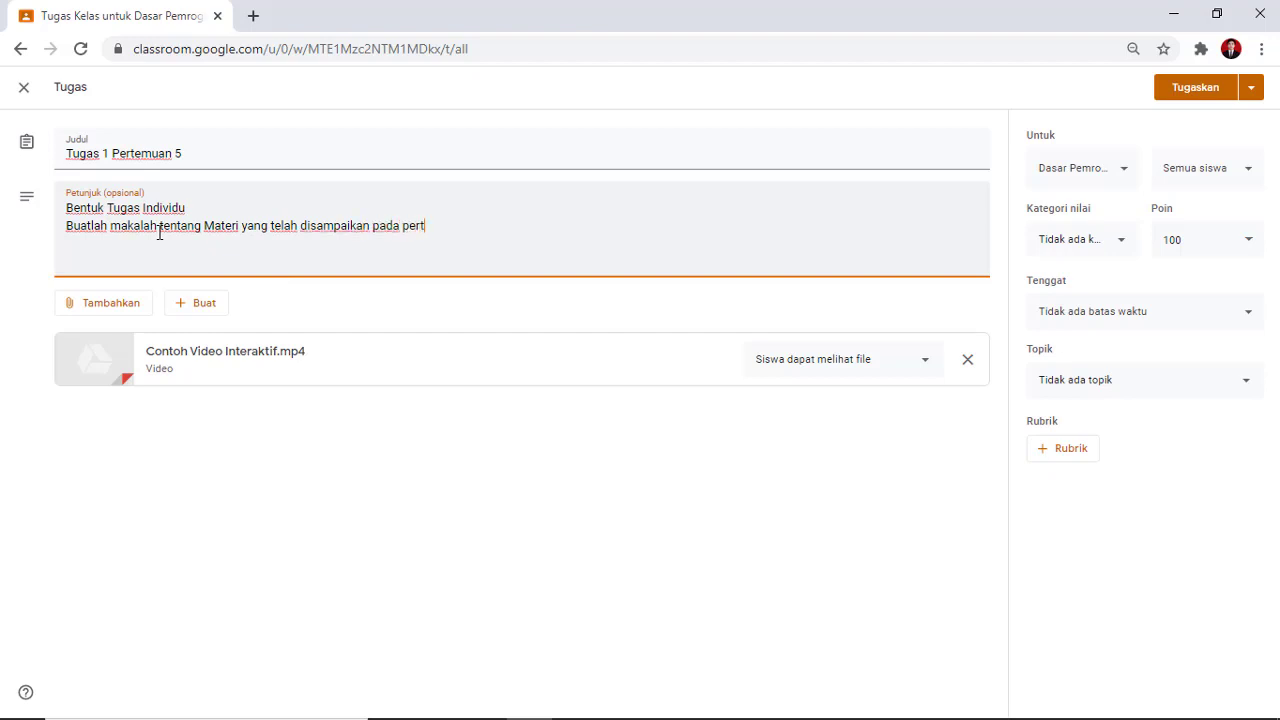
pyautogui.write('emuan ke 5')
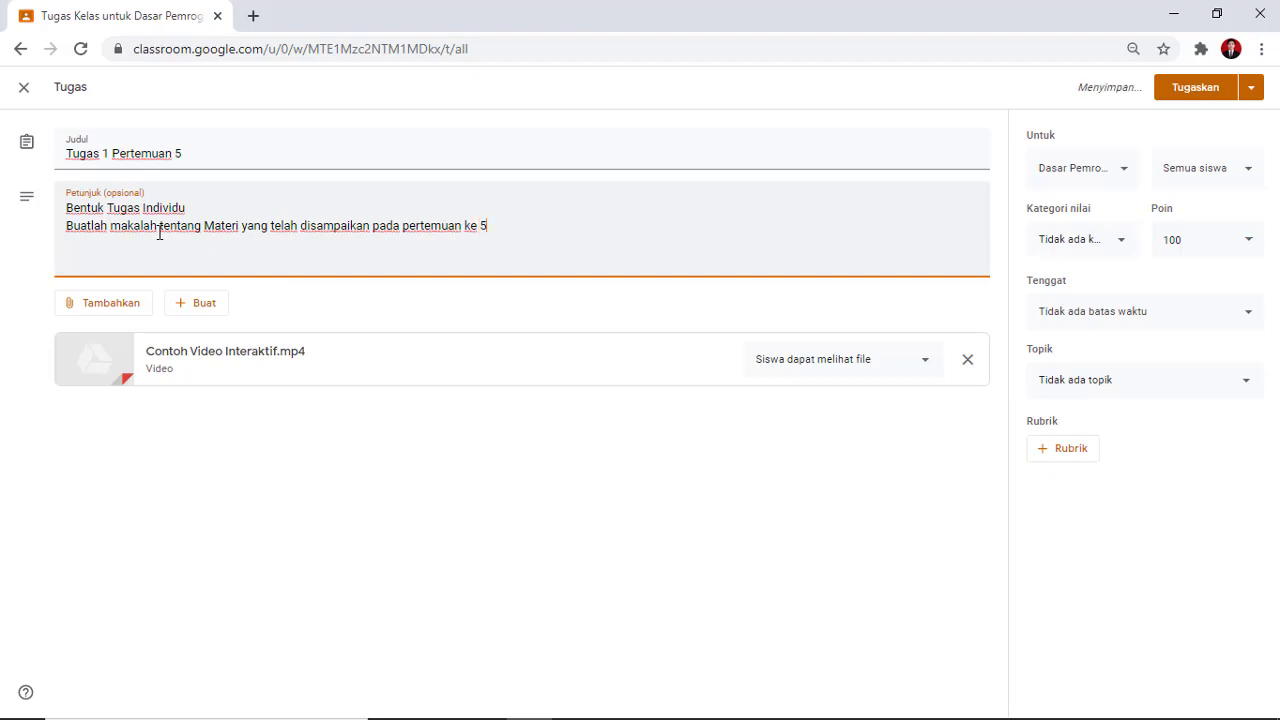
pyautogui.write(', dan apa kai')
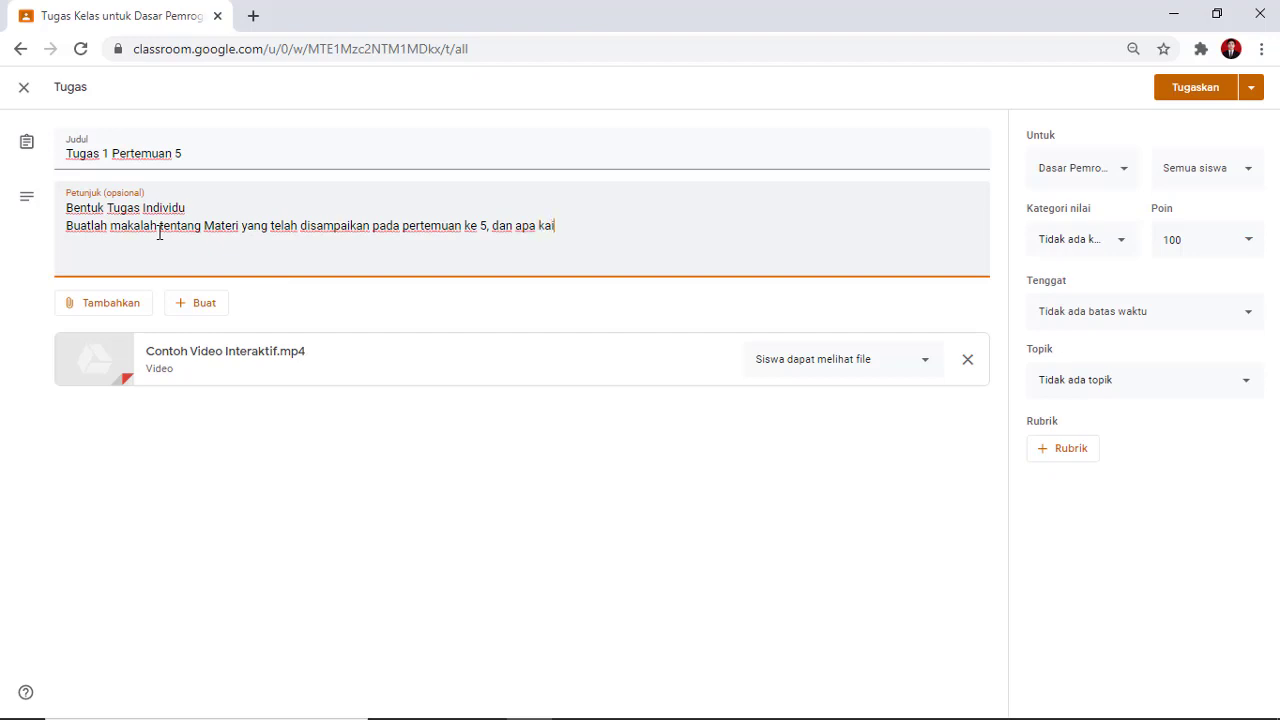
pyautogui.write('tanya dengan video beri')
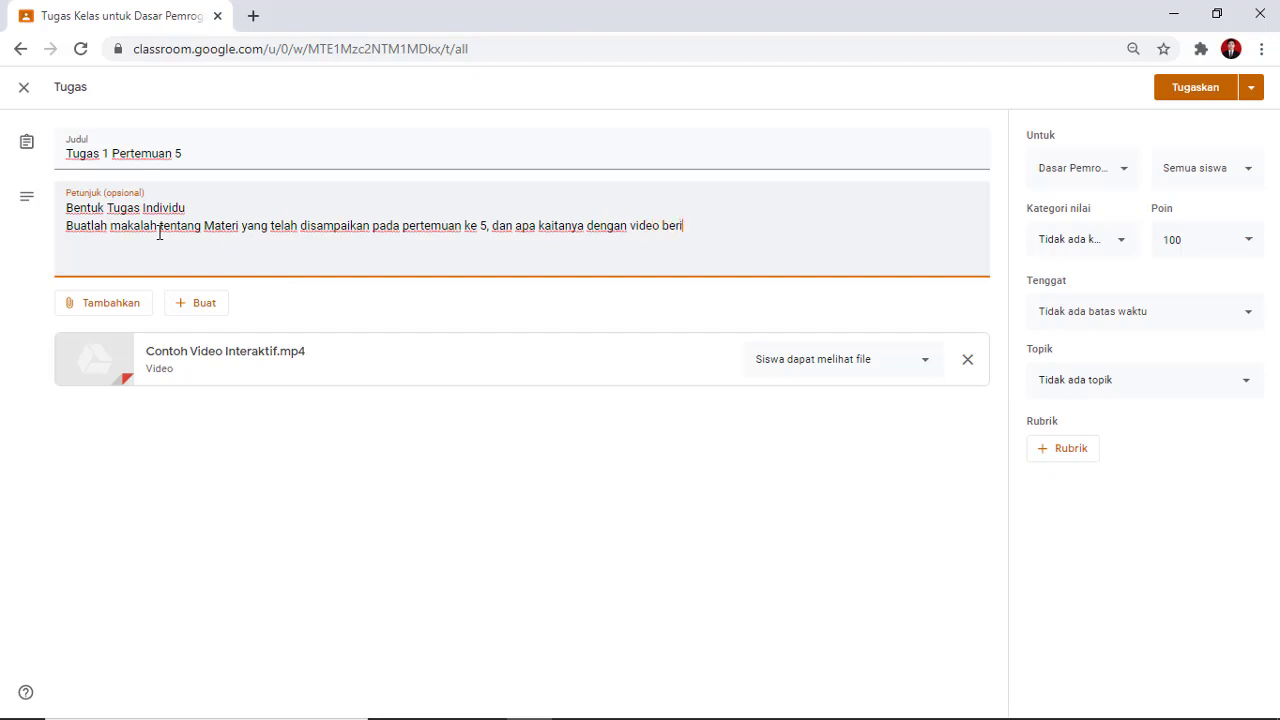
pyautogui.write('kut (ni')
# Step: Add a third line to the instructions reading "makalah minimal 15 lembar"
pyautogui.press('Return')
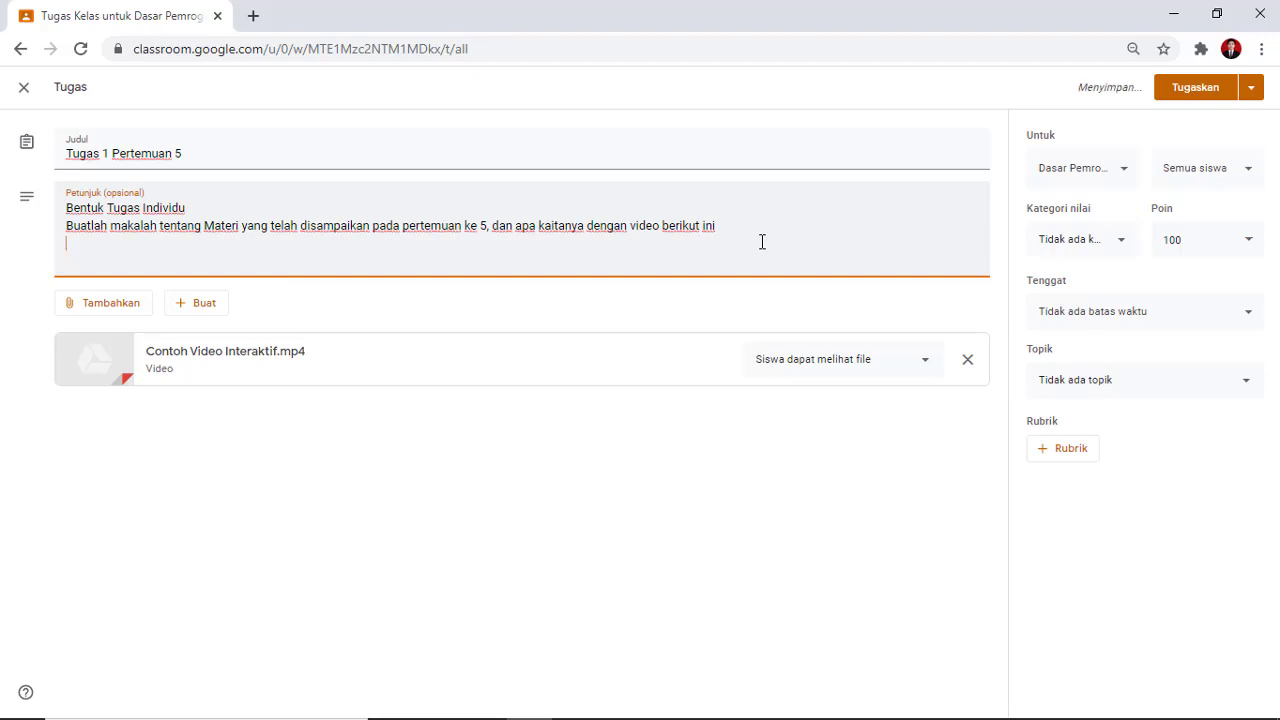
pyautogui.write('makalah ')
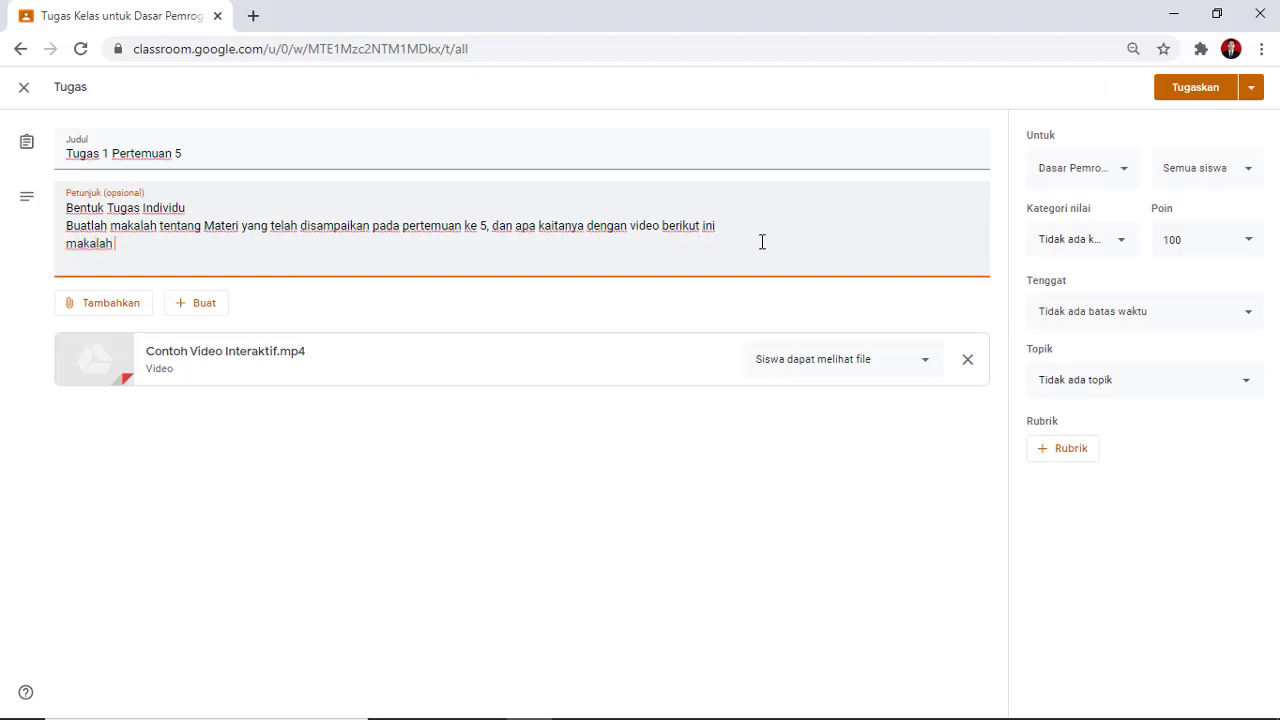
pyautogui.write('minimal 15 lembar')
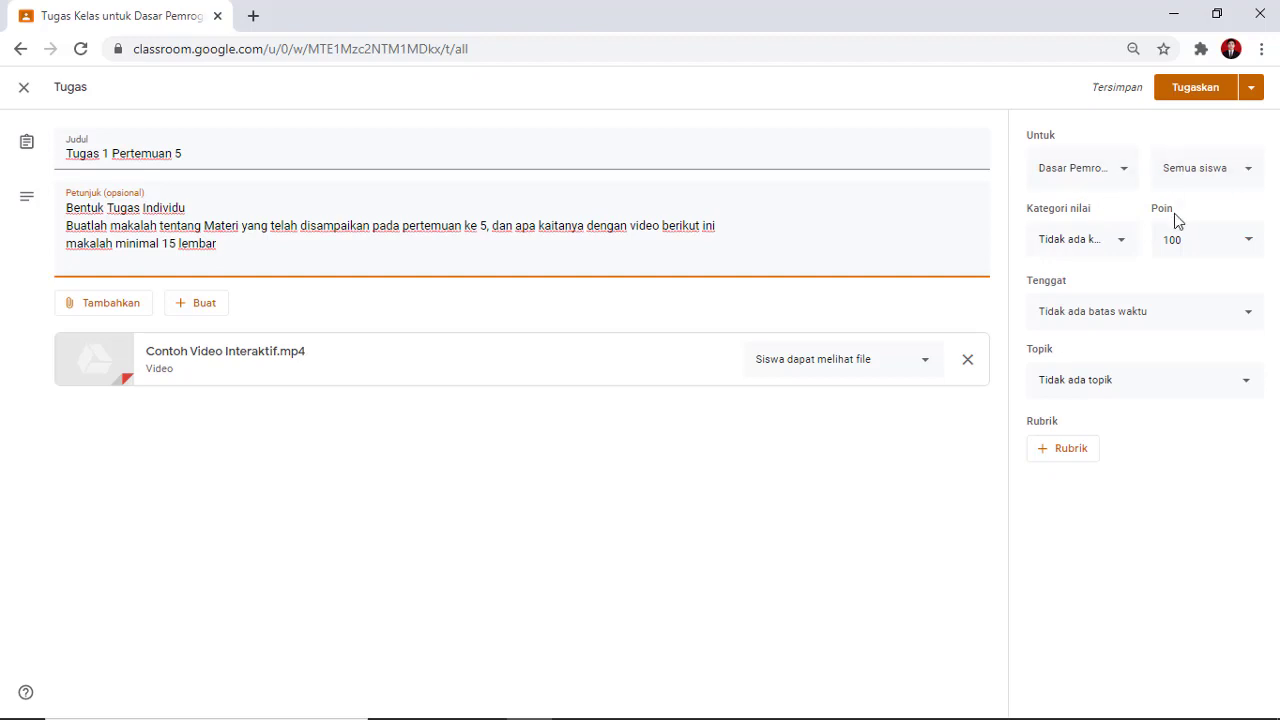
# Step: Set the grade category to Tugas Individu and the assignment's deadline to 6 Okt 2020 at 23.59
pyautogui.click(1118, 242)
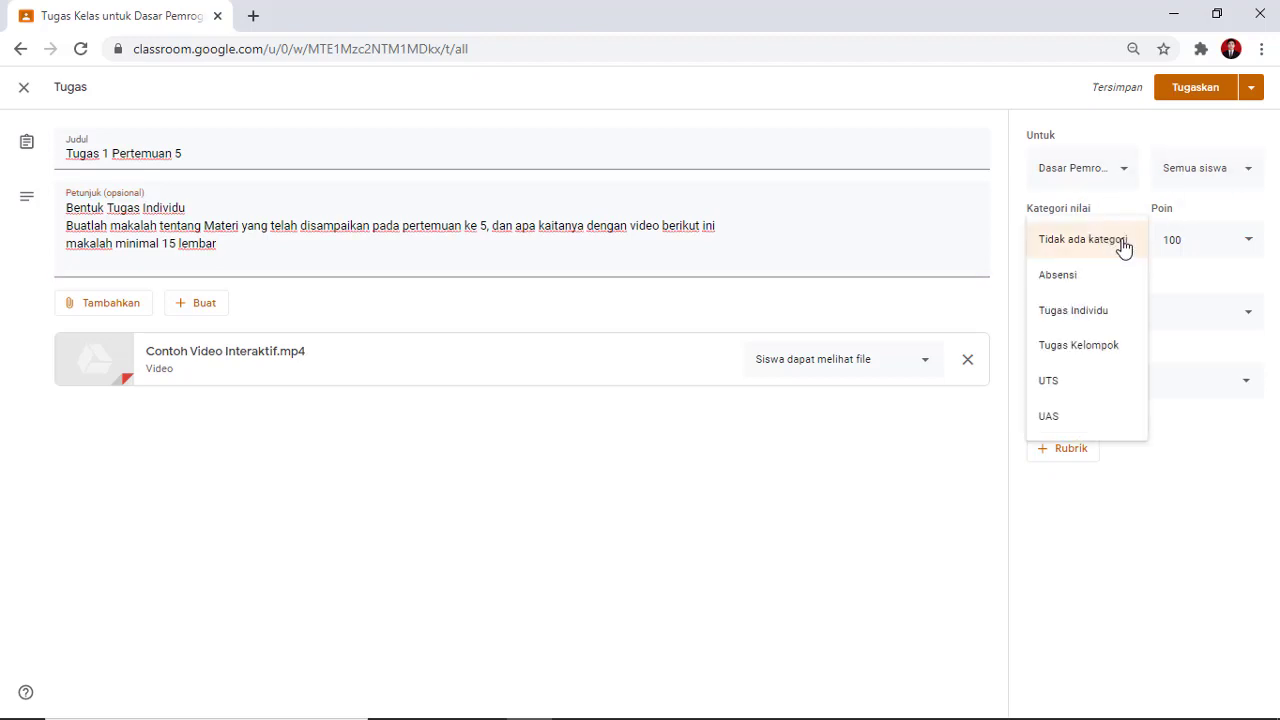
pyautogui.click(1097, 312)
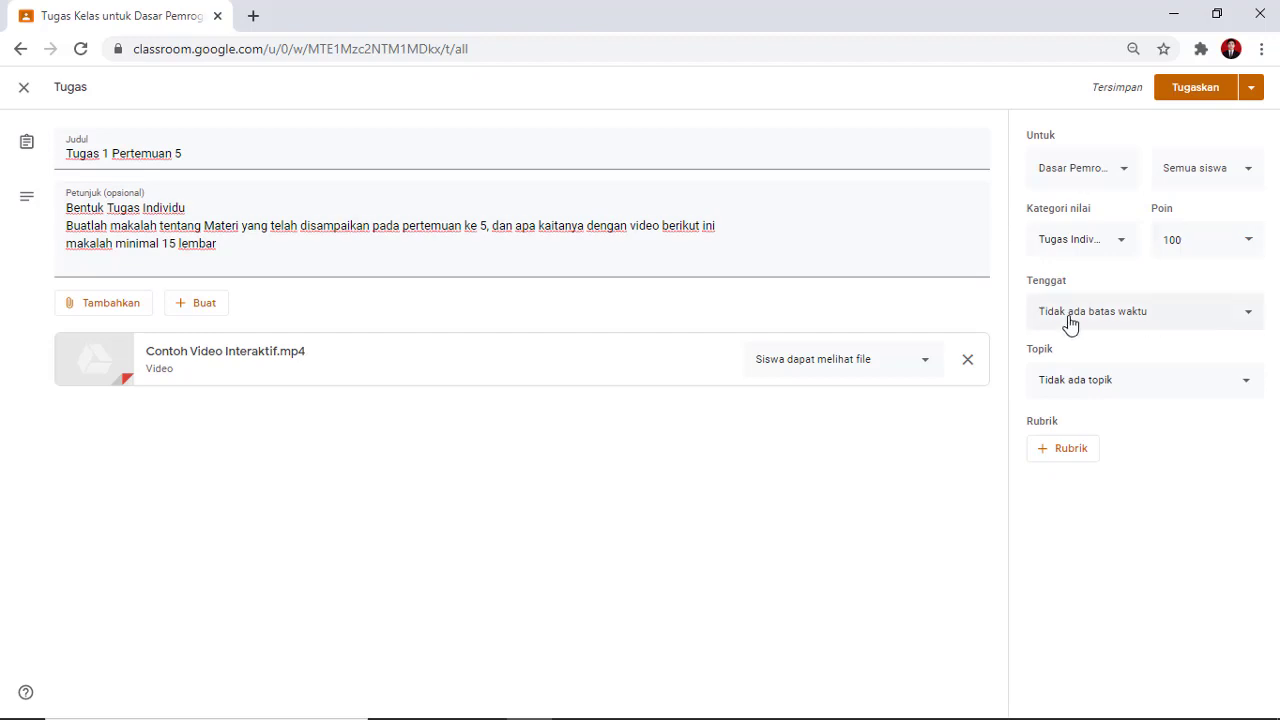
pyautogui.click(1229, 320)
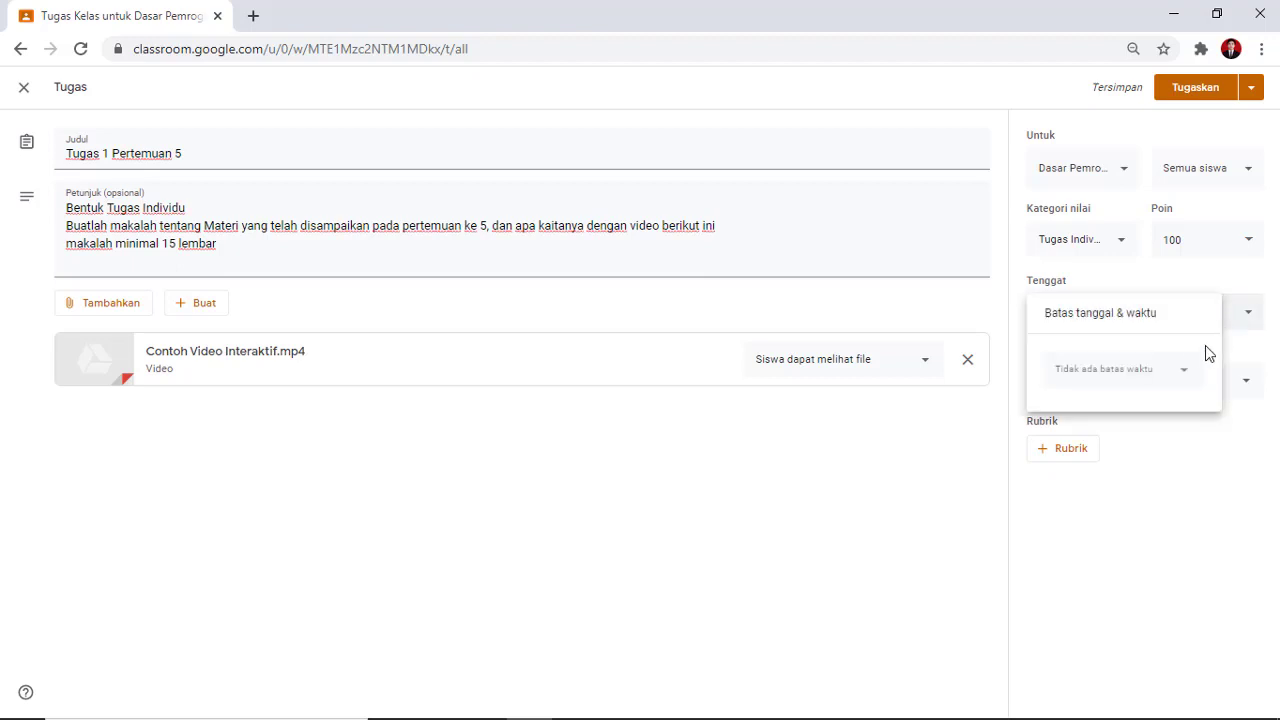
pyautogui.click(1186, 371)
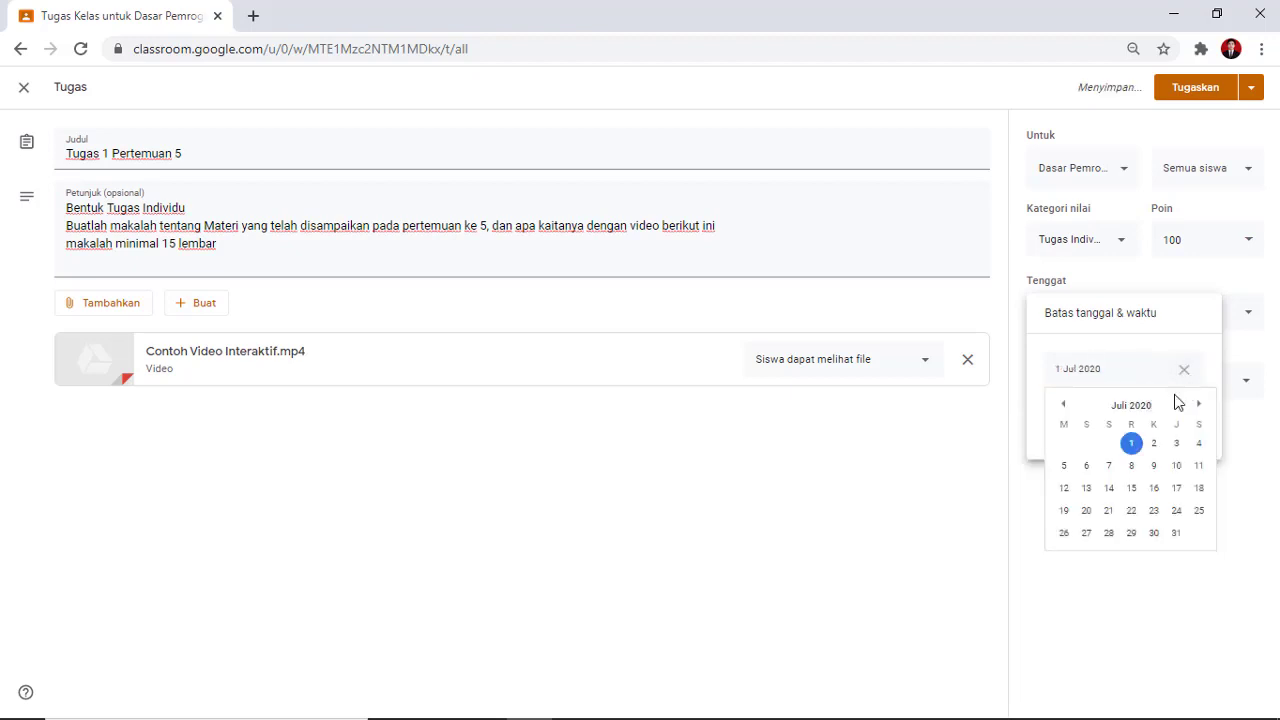
pyautogui.click(1198, 404)
pyautogui.click(1198, 404)
pyautogui.click(1198, 404)
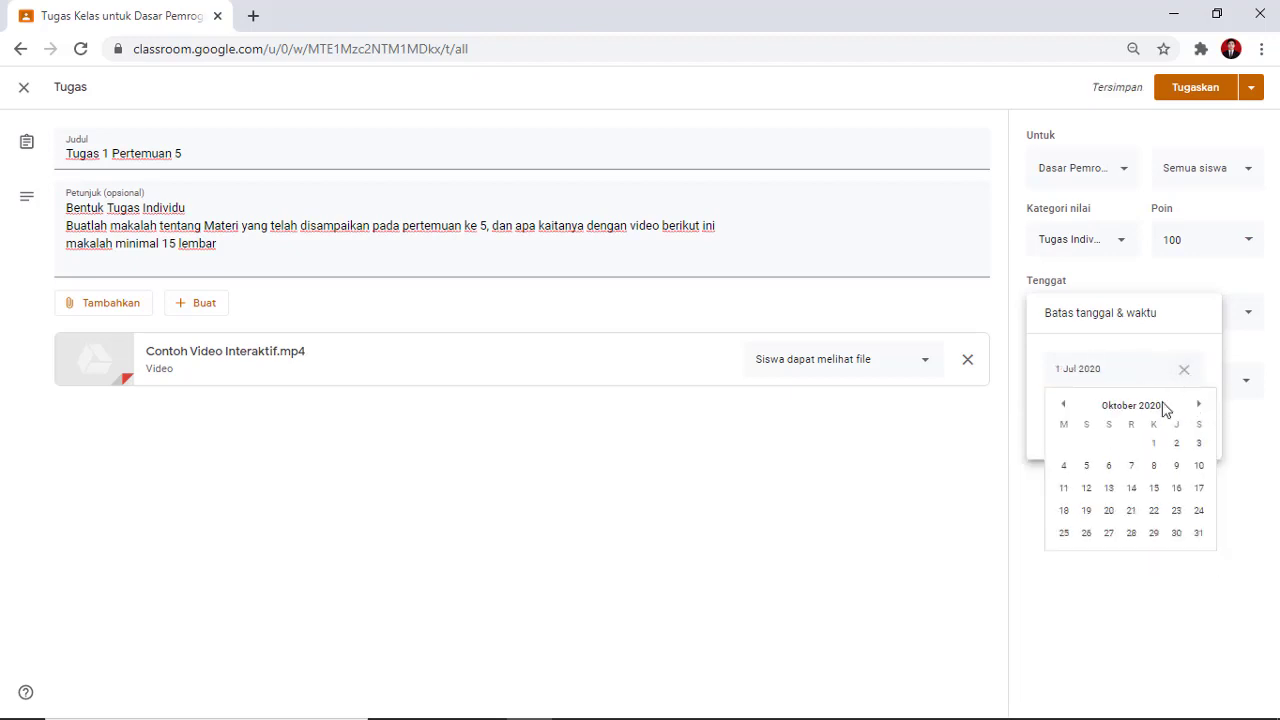
pyautogui.click(1064, 405)
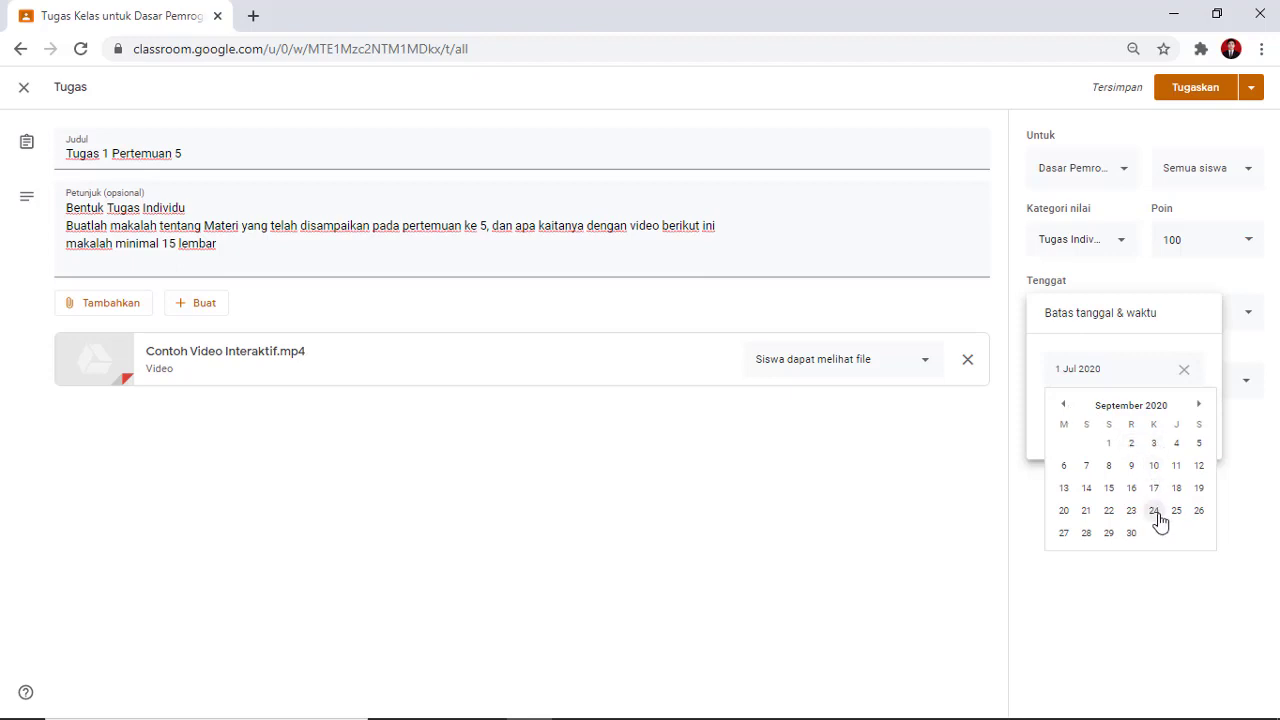
pyautogui.click(1200, 406)
pyautogui.click(1110, 469)
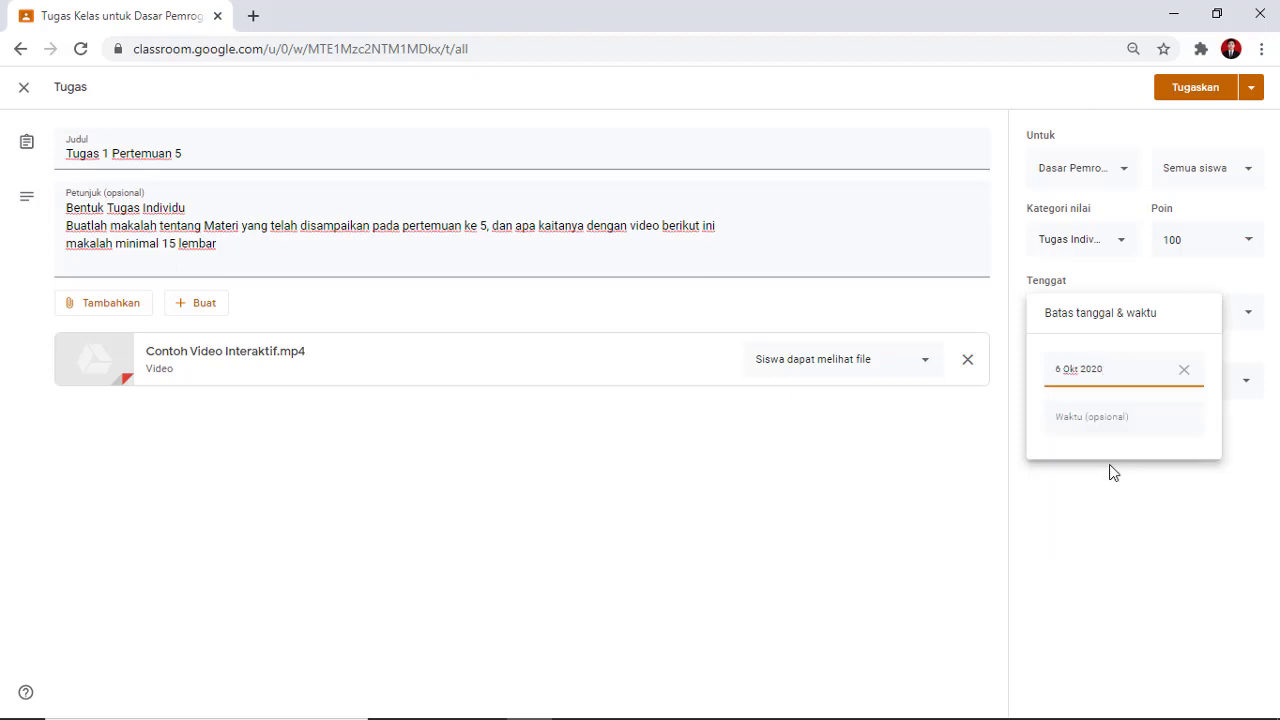
pyautogui.click(1100, 420)
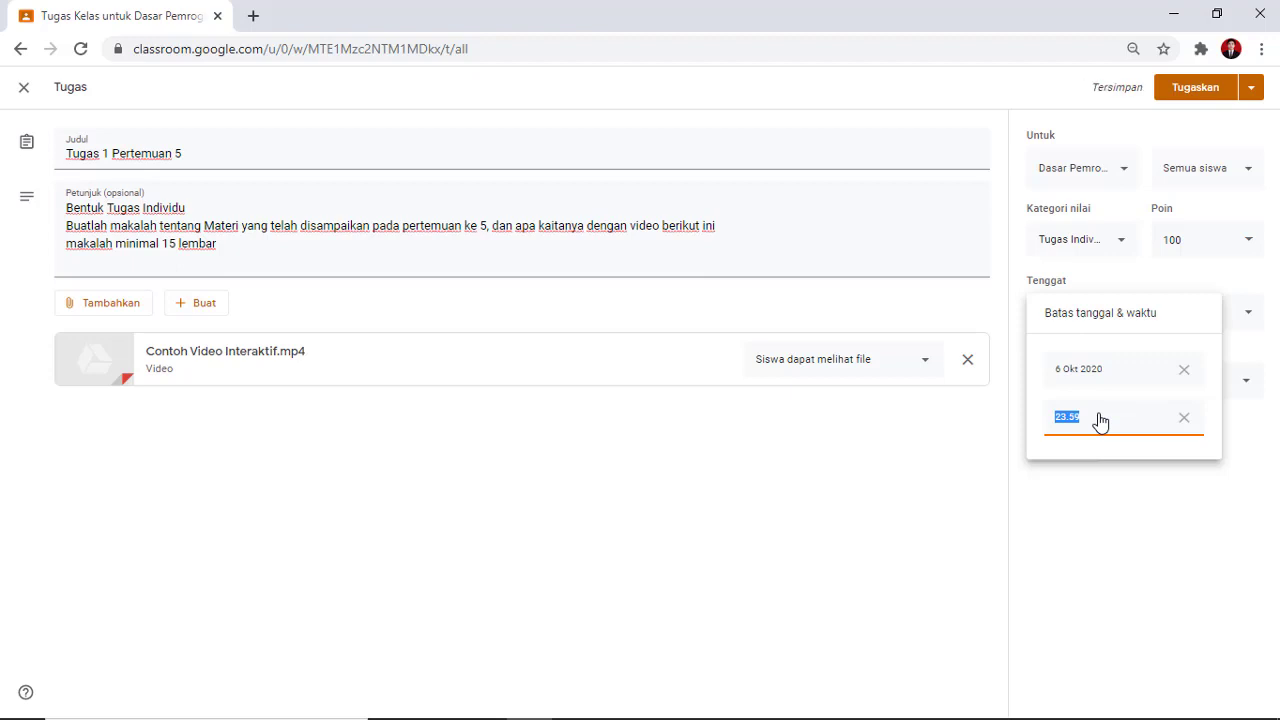
pyautogui.click(1131, 482)
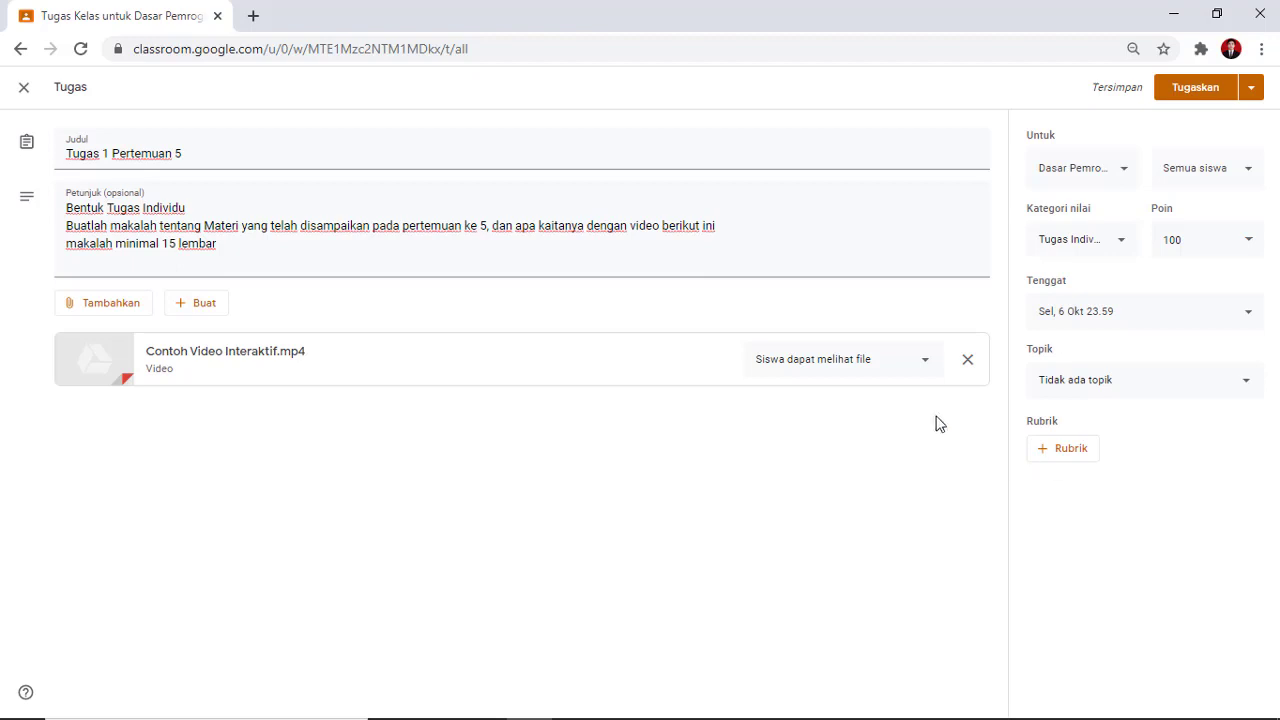
# Step: Choose "Siswa dapat melihat file" as the attached video's access and file the assignment under the topic Tugas Individu
pyautogui.click(927, 367)
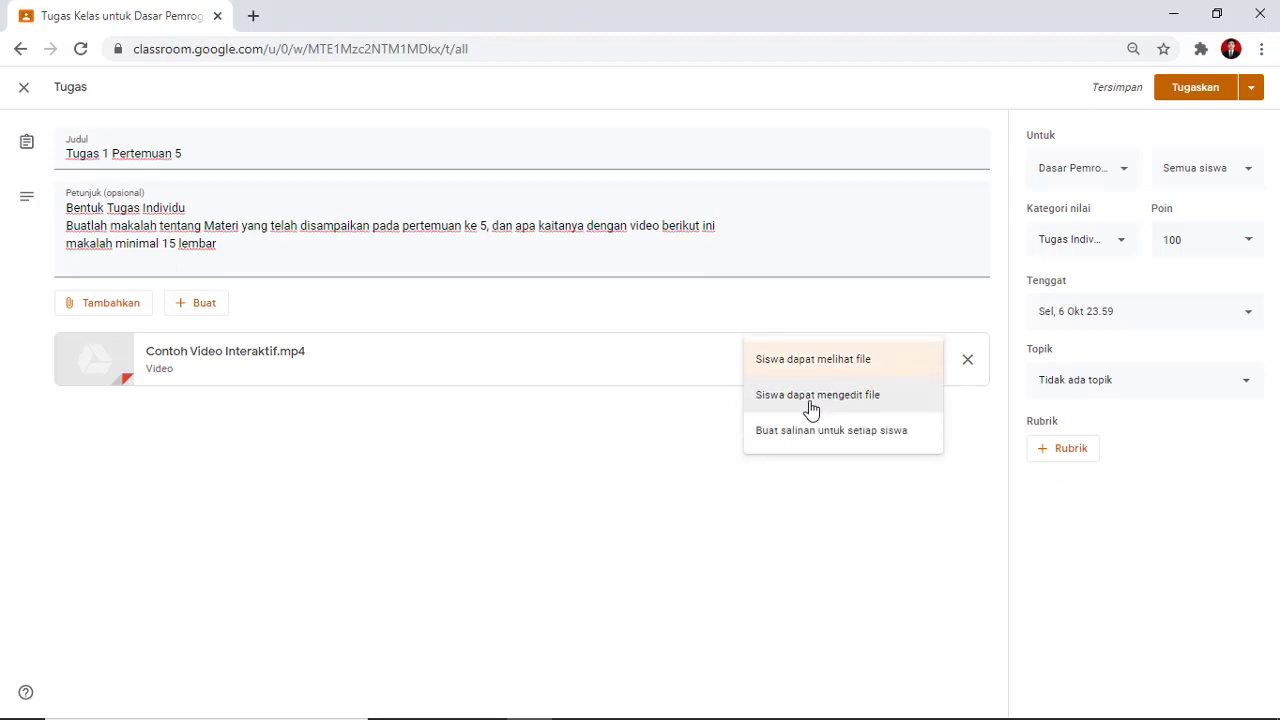
pyautogui.click(915, 366)
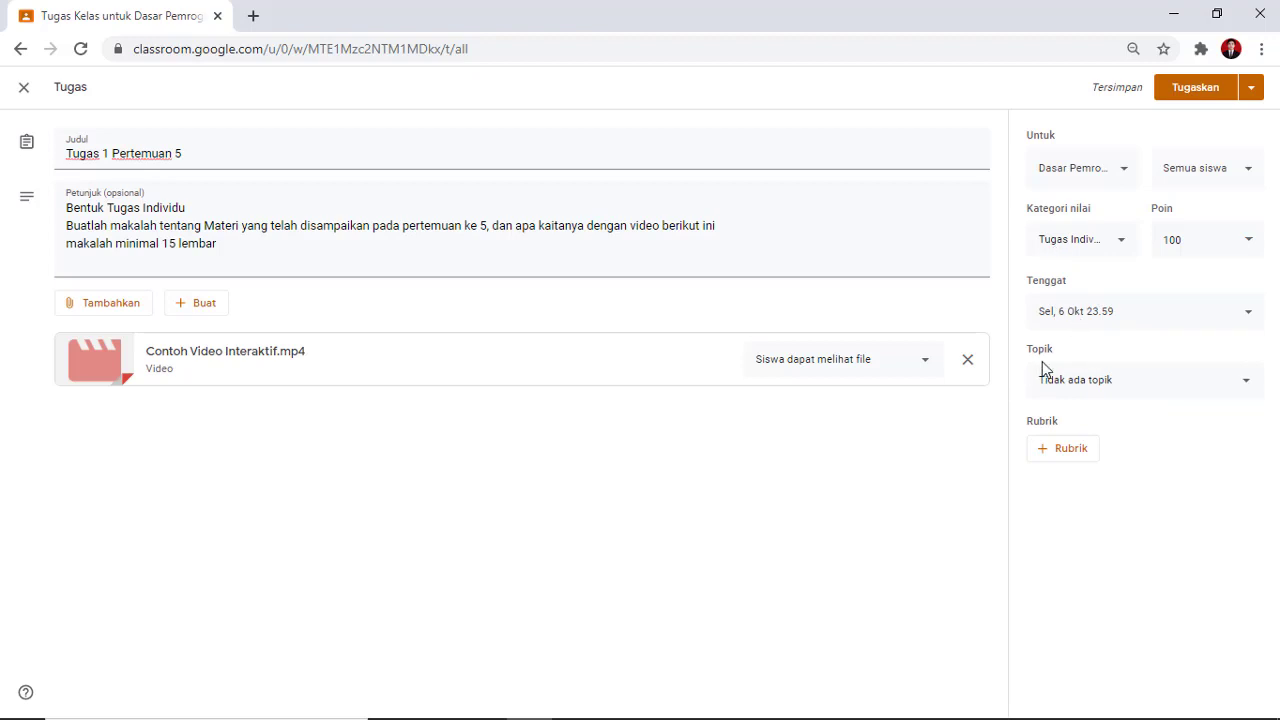
pyautogui.click(1245, 385)
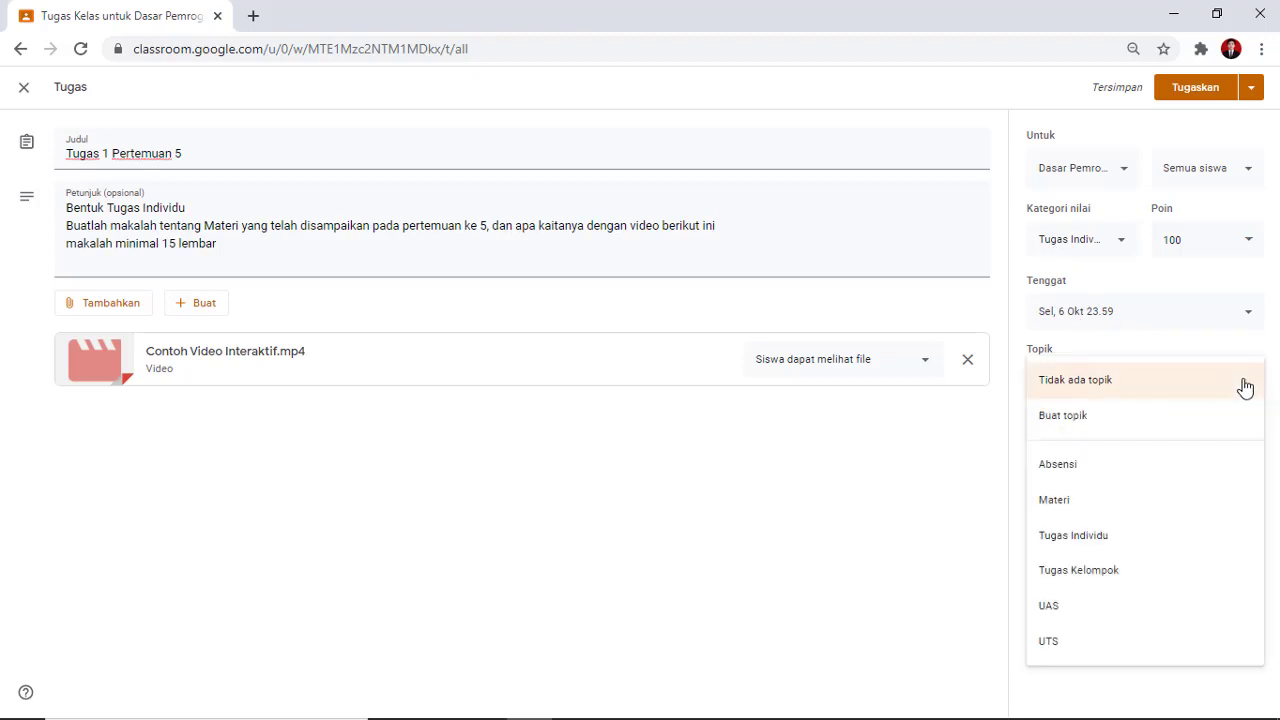
pyautogui.click(1079, 549)
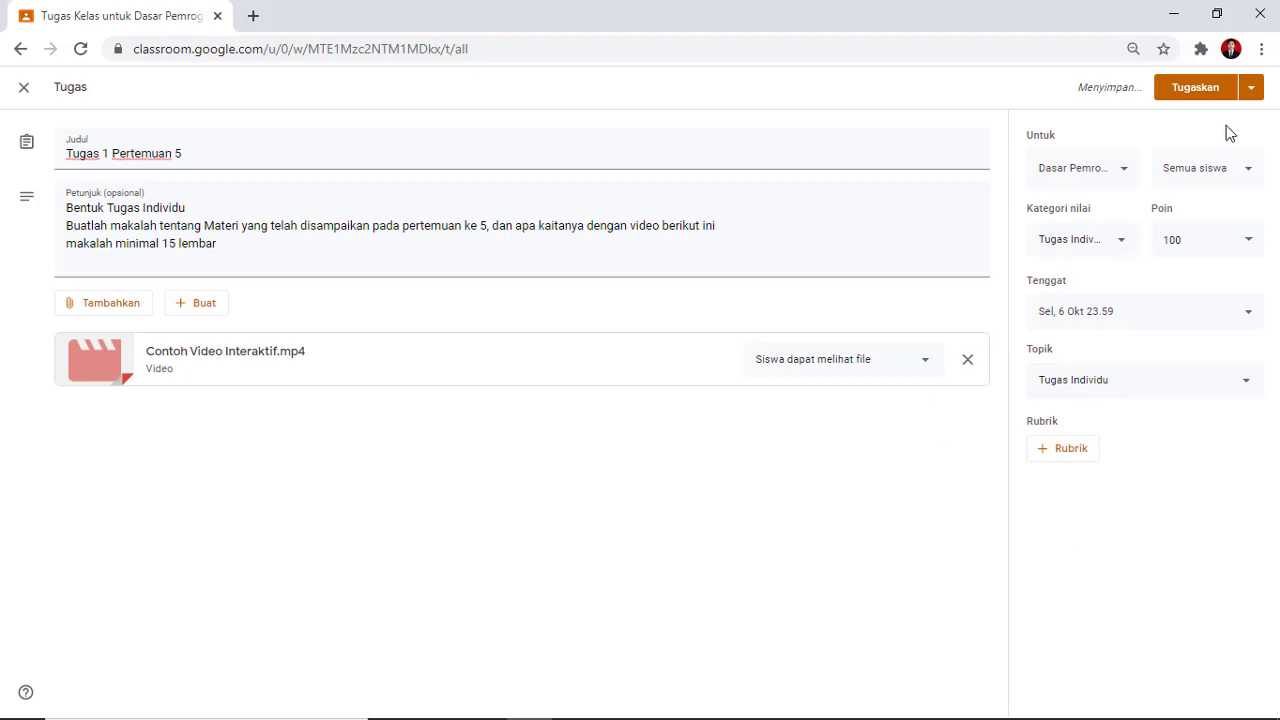
# Step: Schedule the assignment to be posted on 1 Okt 2020 at 08.00
pyautogui.click(1254, 90)
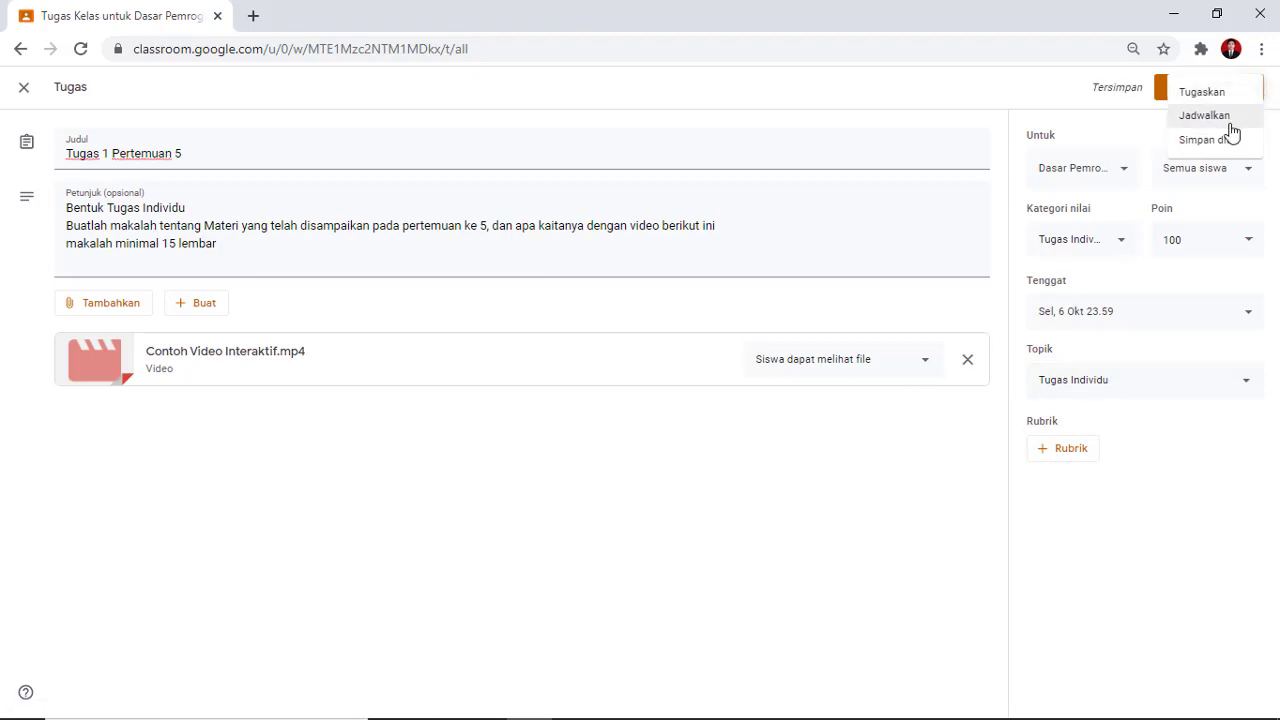
pyautogui.click(1230, 122)
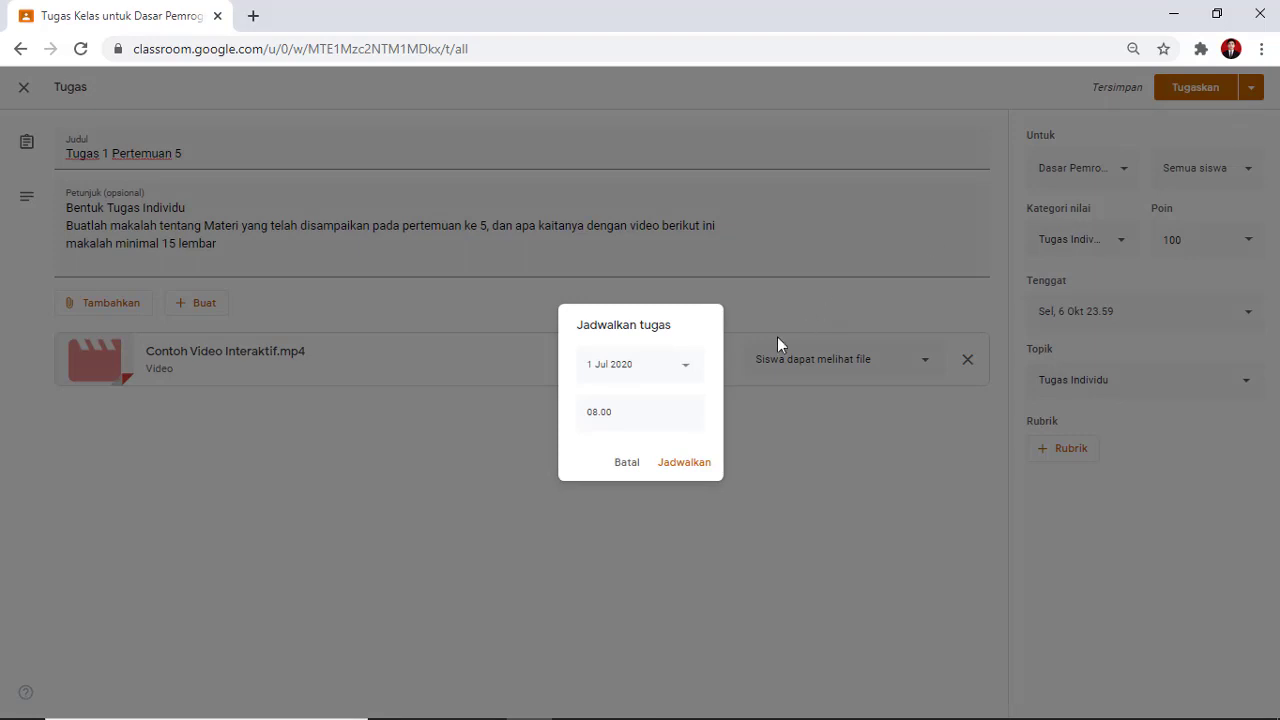
pyautogui.click(692, 372)
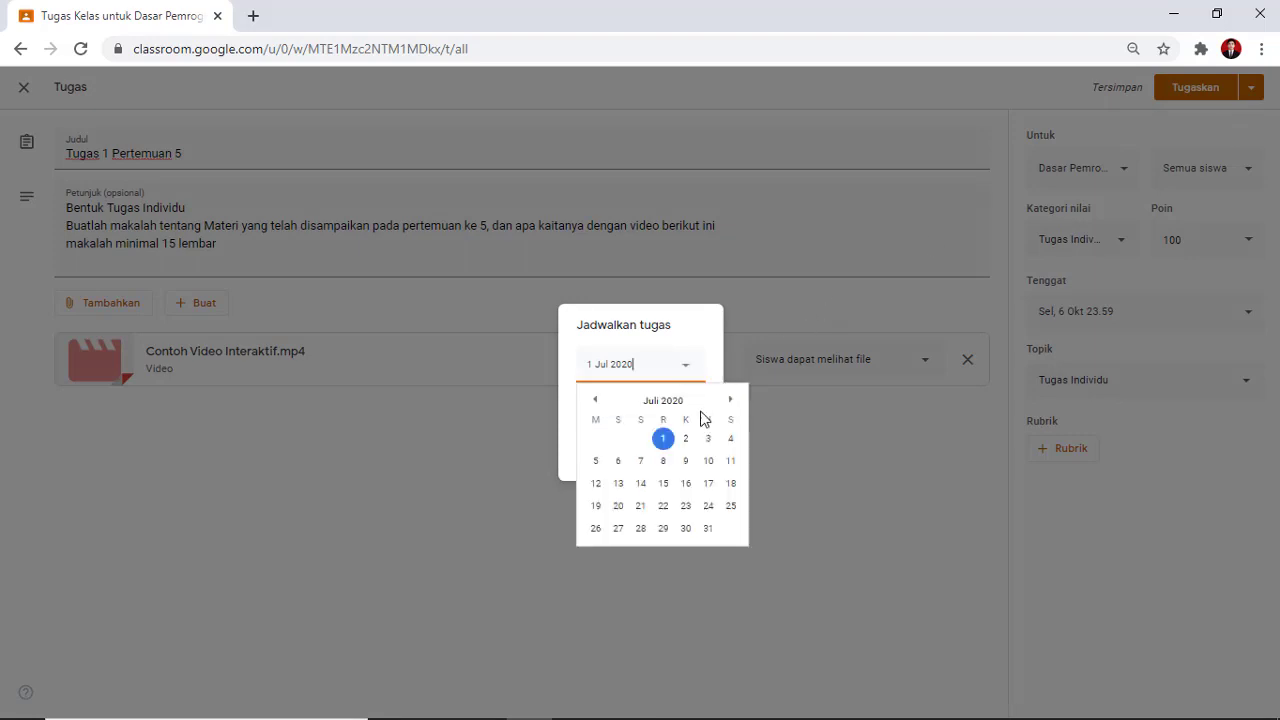
pyautogui.click(730, 400)
pyautogui.click(730, 400)
pyautogui.click(730, 400)
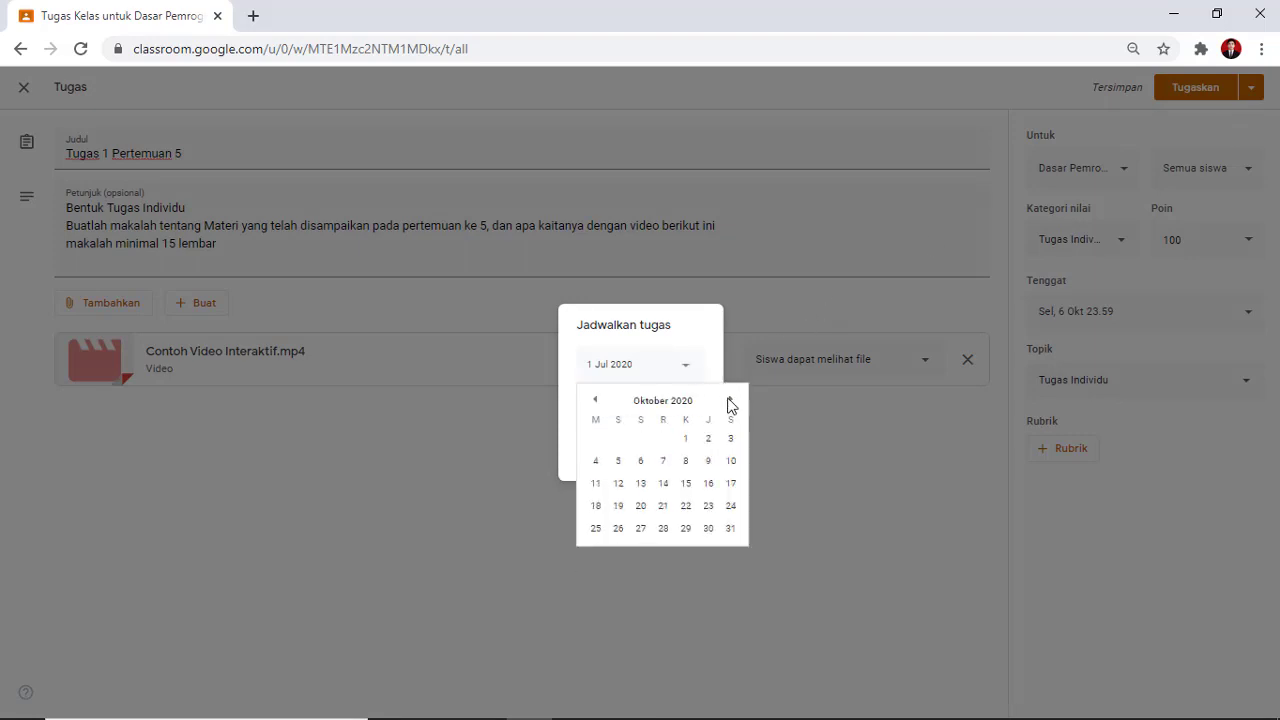
pyautogui.click(686, 440)
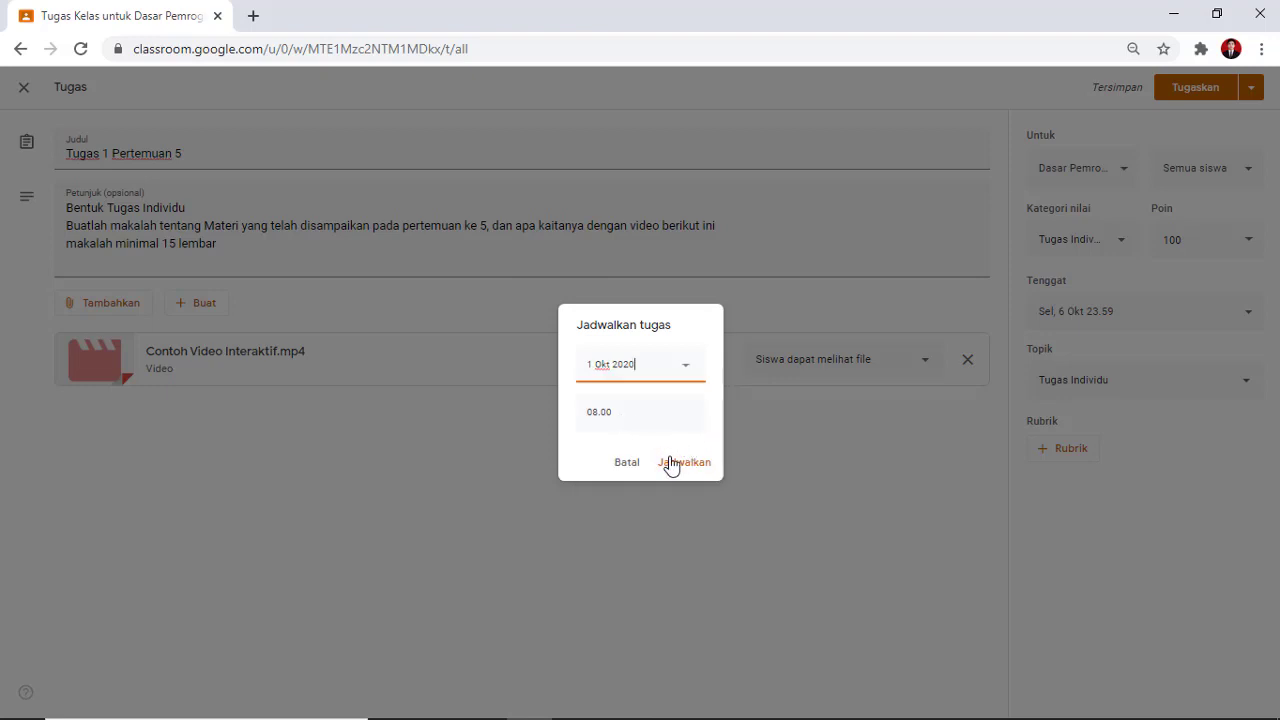
pyautogui.click(682, 466)
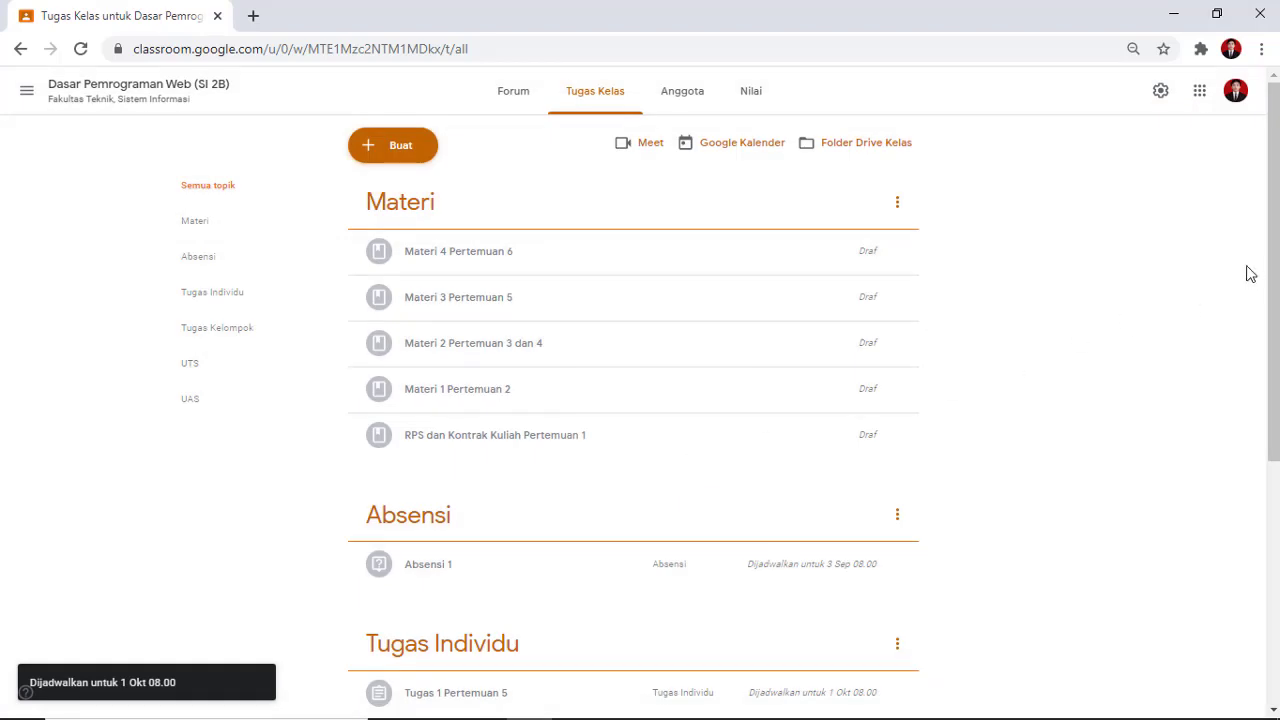
# Step: Review the scheduled Tugas 1 Pertemuan 5 under the Tugas Individu topic and return to the full classwork list
pyautogui.moveTo(1274, 277); pyautogui.dragTo(1274, 380)
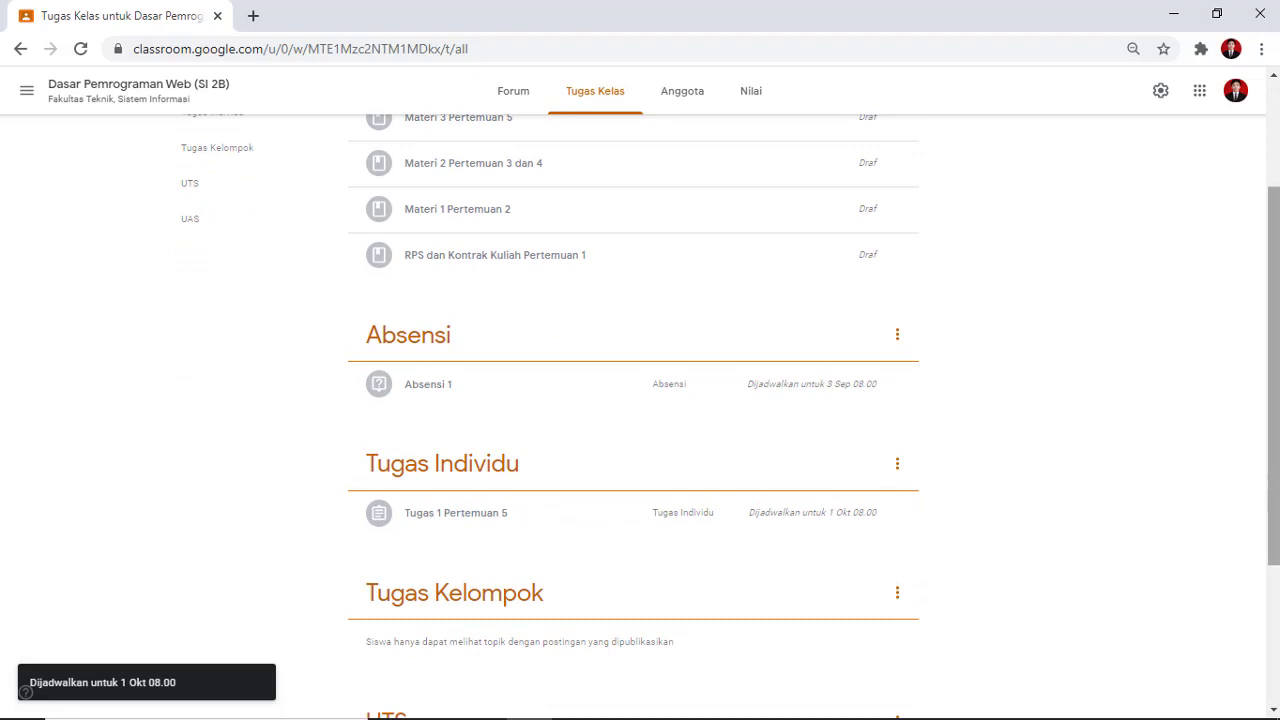
pyautogui.moveTo(1276, 442); pyautogui.dragTo(1270, 331)
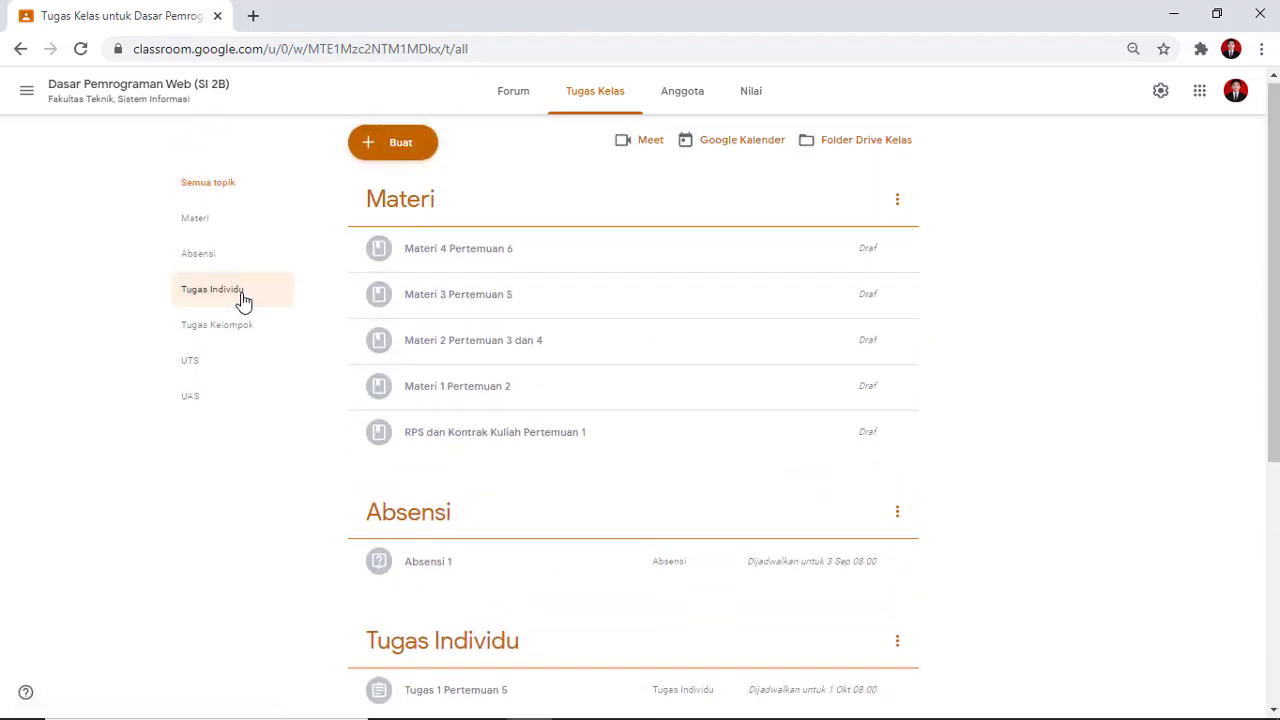
pyautogui.click(243, 300)
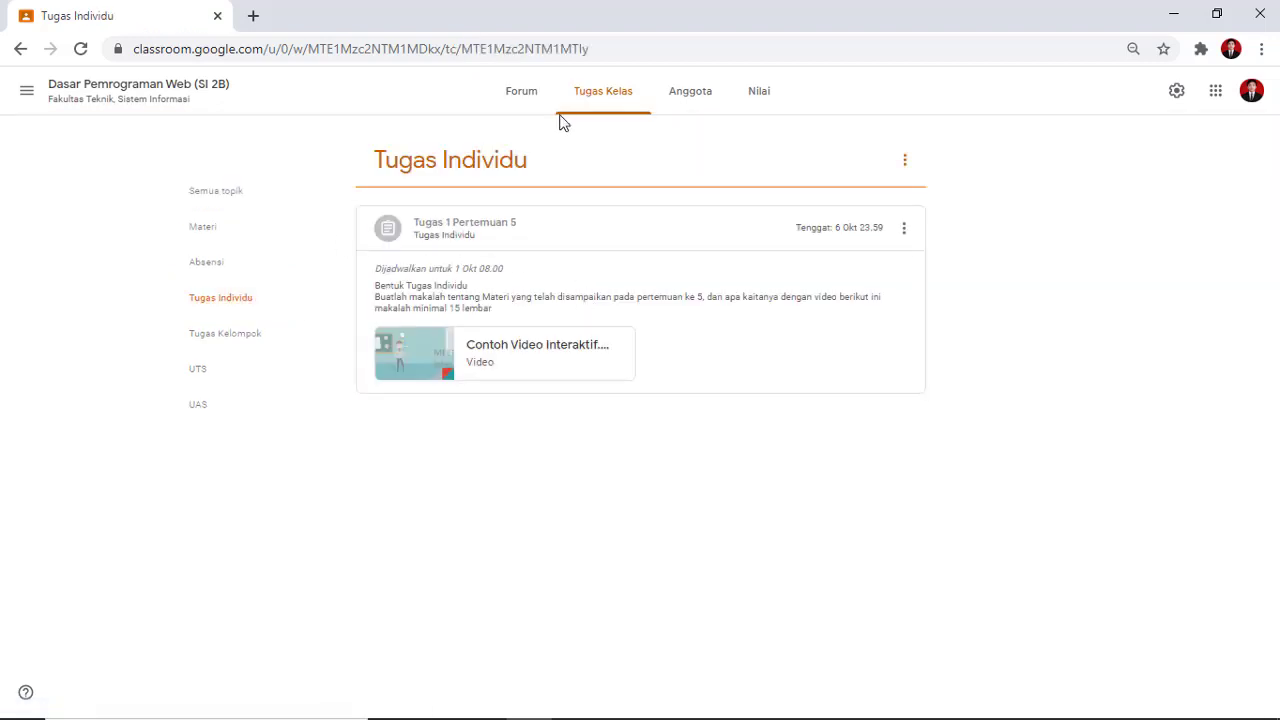
pyautogui.click(612, 101)
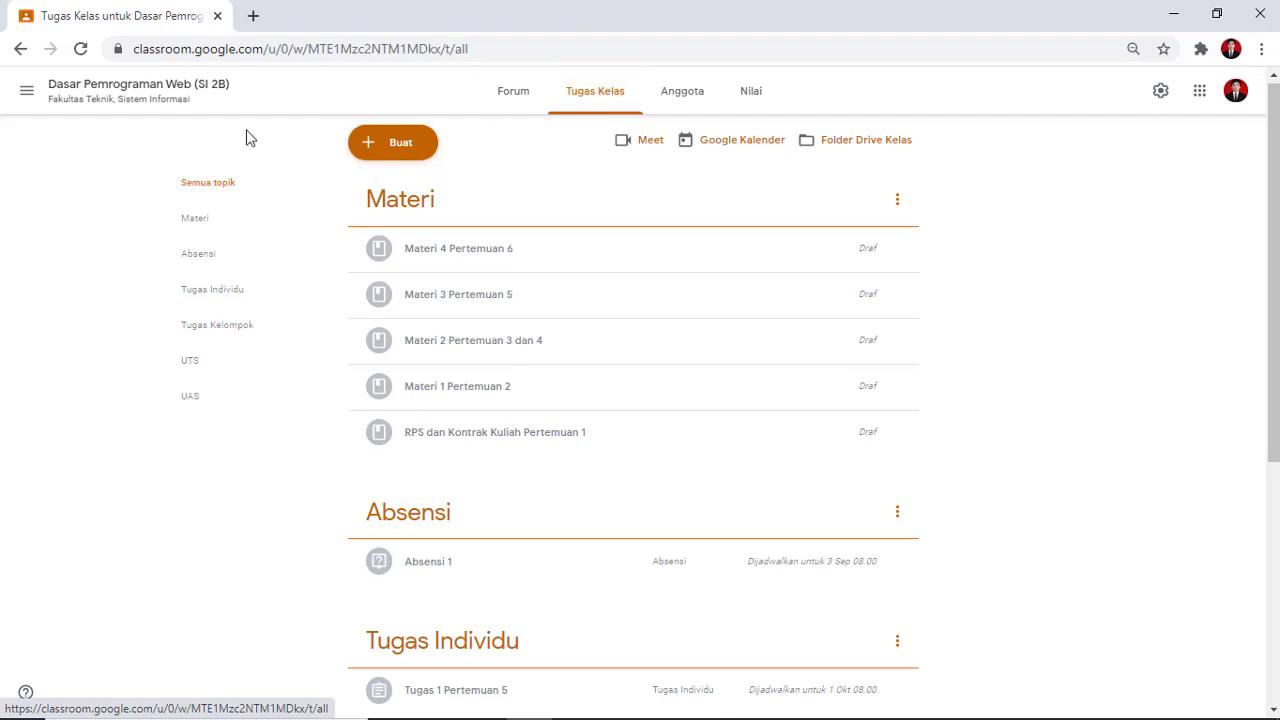
# Step: Switch to the Dasar Pemrograman Web (SI 2A) class and start a new assignment (Tugas) in its classwork
pyautogui.click(27, 98)
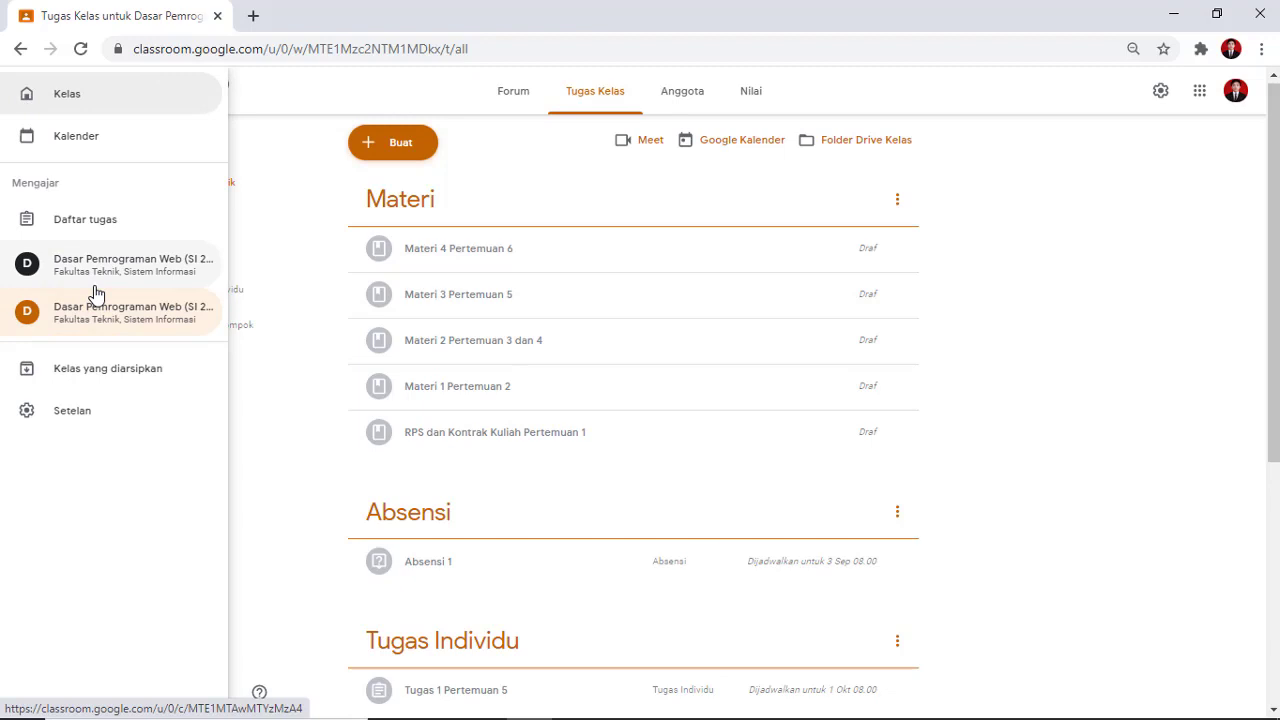
pyautogui.click(132, 272)
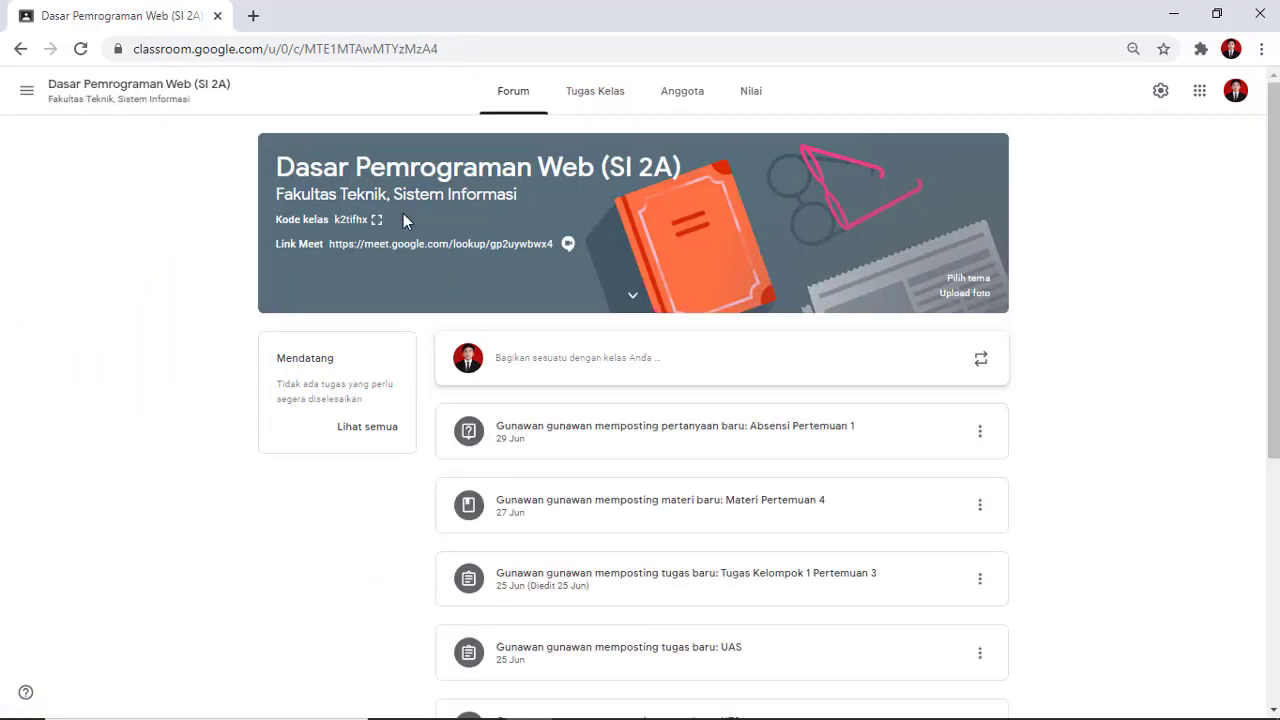
pyautogui.click(608, 102)
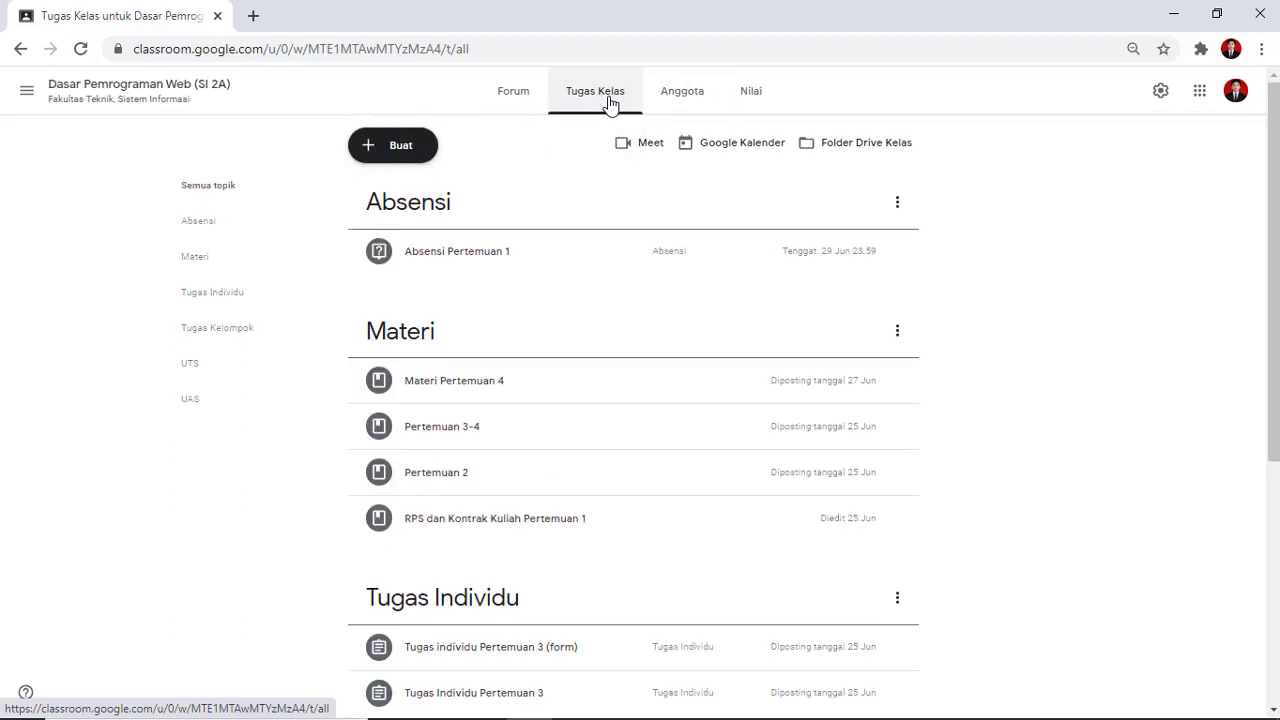
pyautogui.click(393, 150)
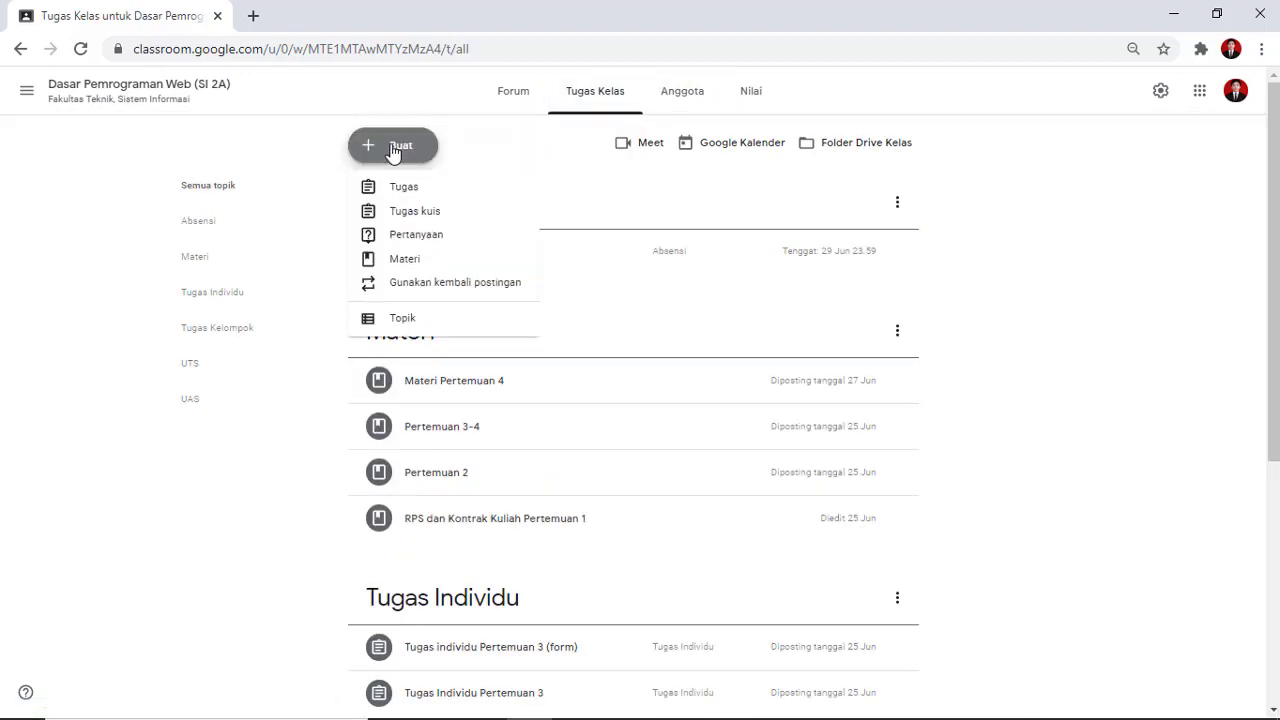
pyautogui.click(414, 193)
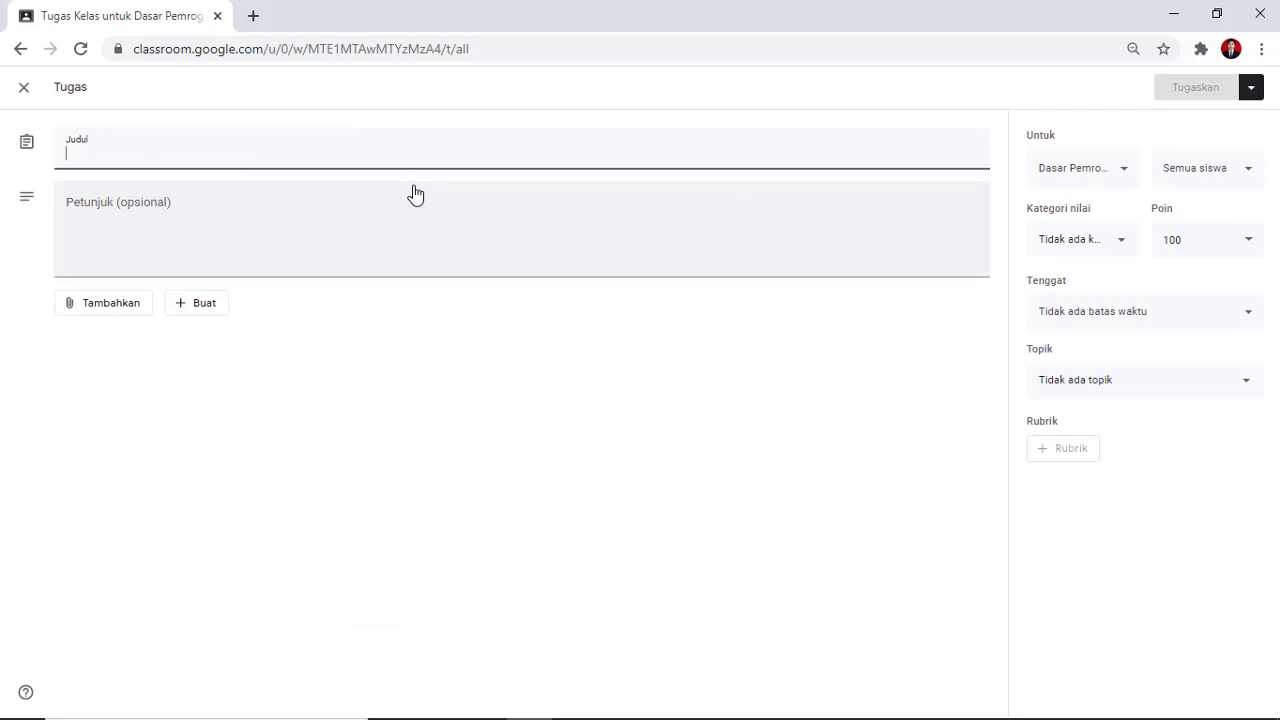
# Step: Title the new assignment "Tugas Kelompok 1 Pertemuan 12"
pyautogui.write('Tu')
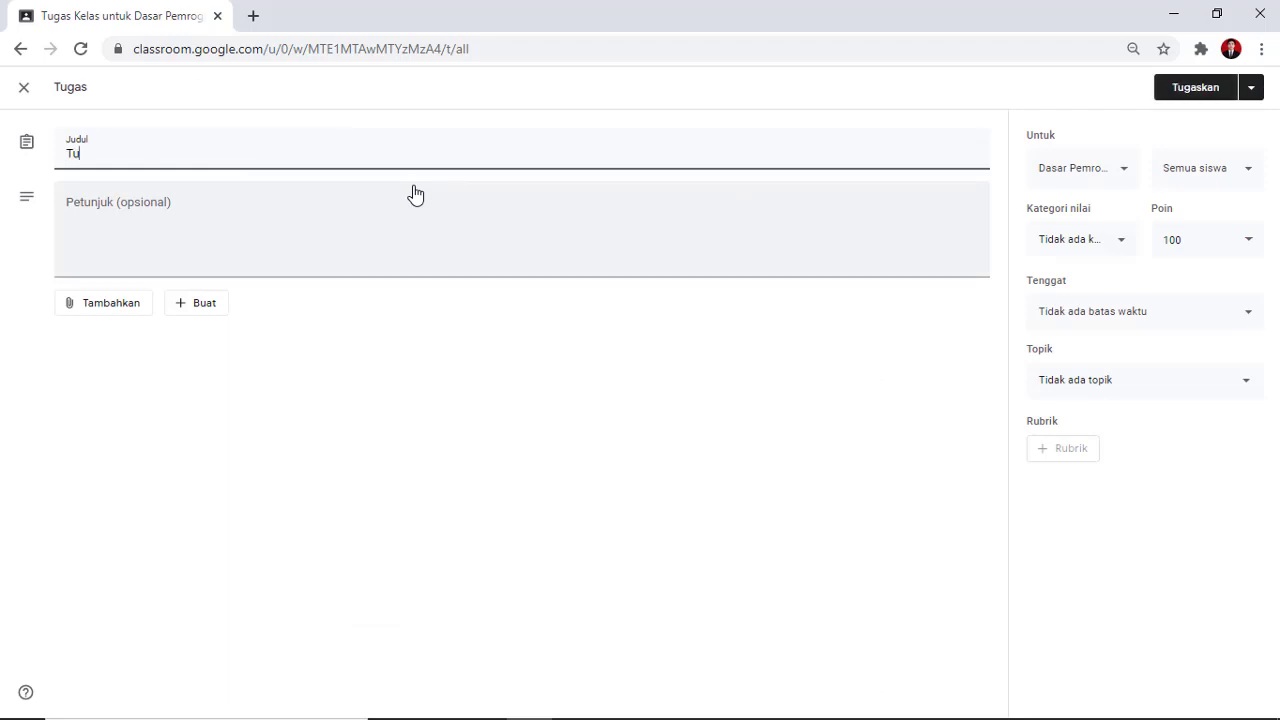
pyautogui.write('gas Kelompok')
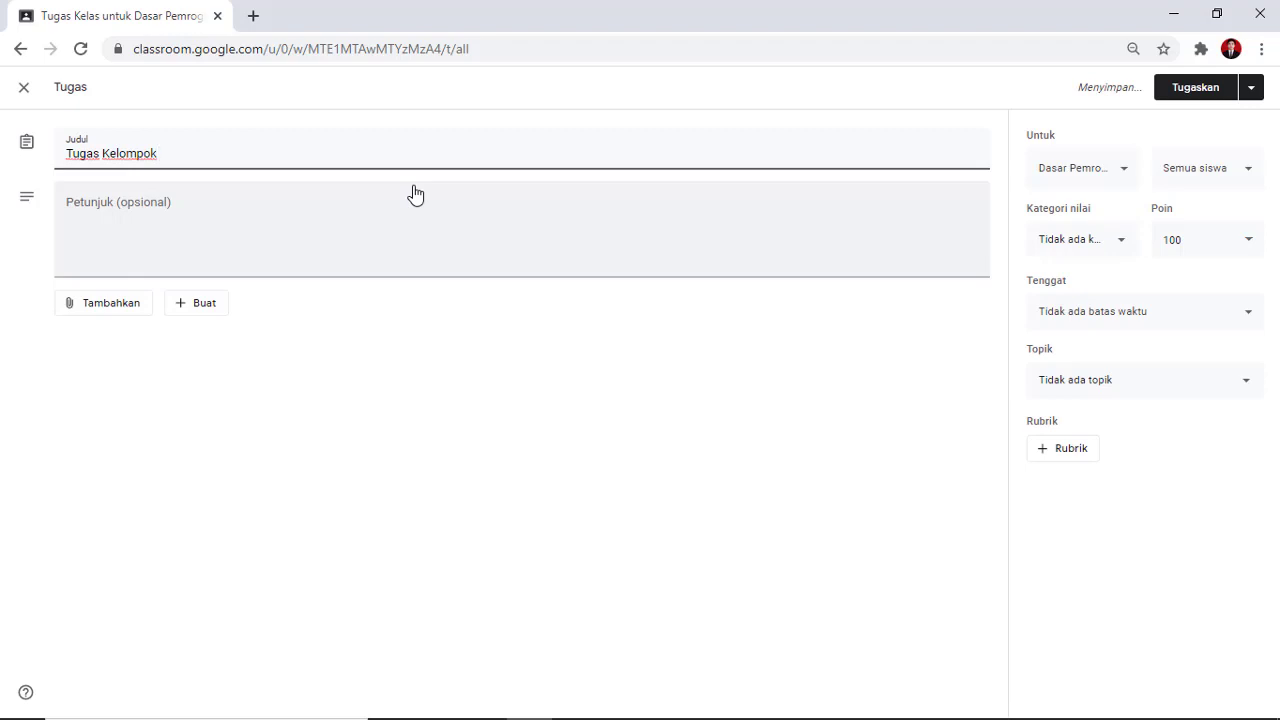
pyautogui.write(' 1 Pertemuan ')
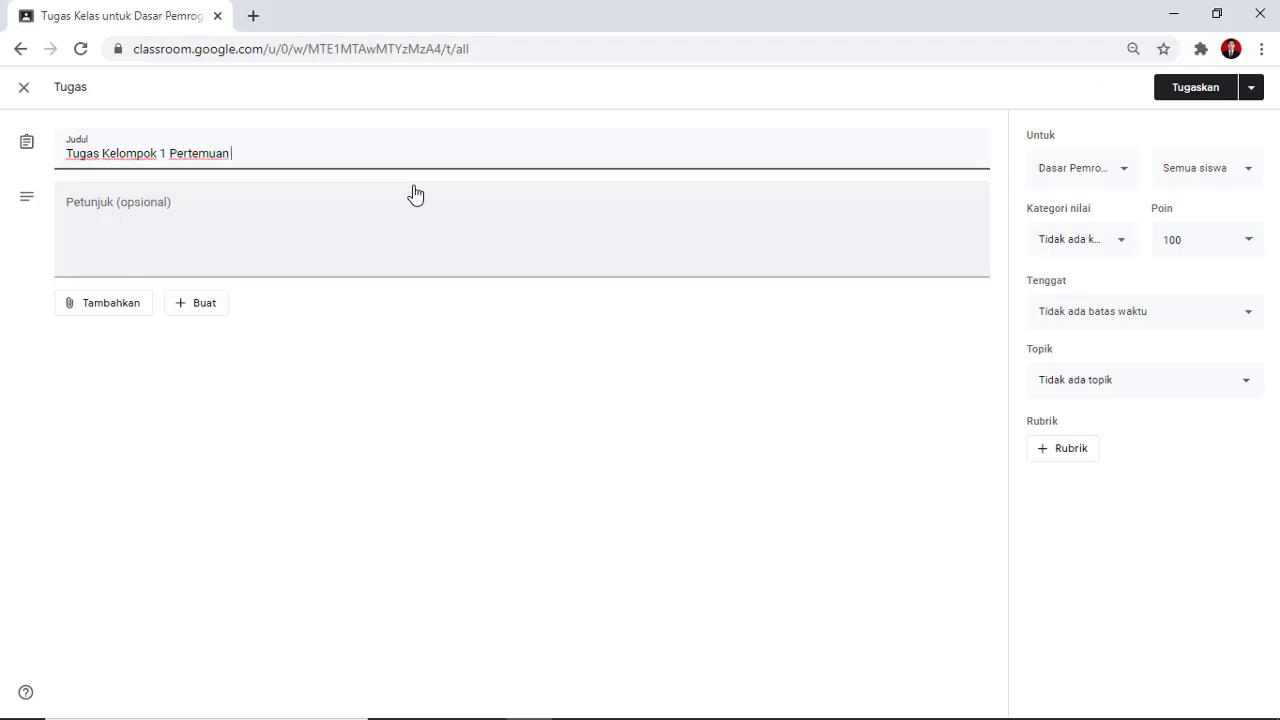
pyautogui.write('4')
pyautogui.press('BackSpace')
pyautogui.write('12')
# Step: Enter two instruction lines: "Kerjakan Modul halaman 65-89" and "pada latihan 8.1 dan 8.2"
pyautogui.click(234, 238)
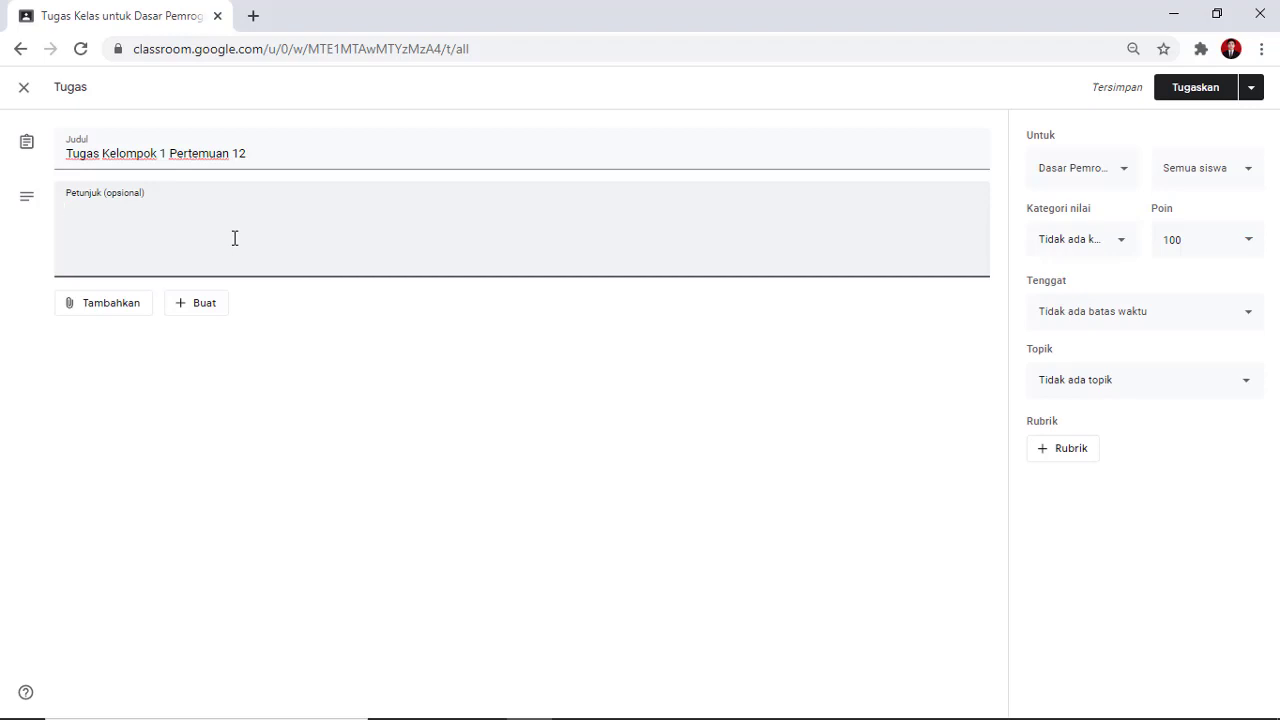
pyautogui.write('Kerjakan')
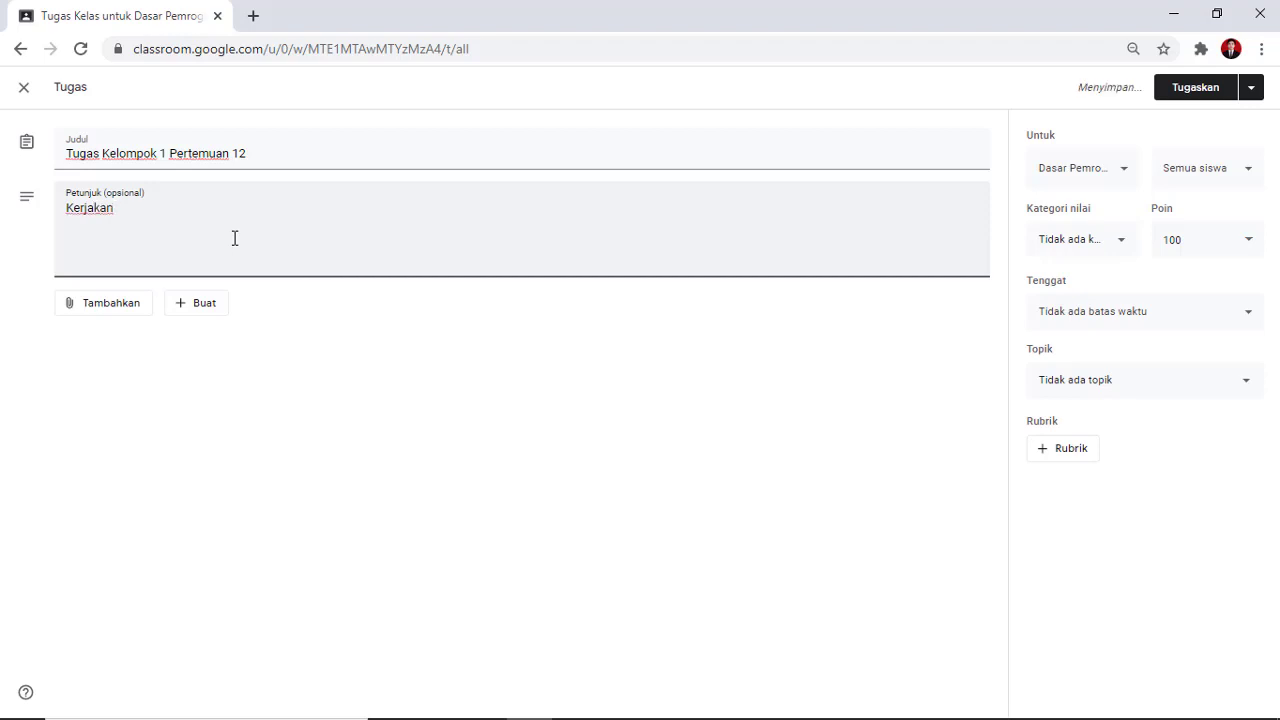
pyautogui.write(' Modul halamn')
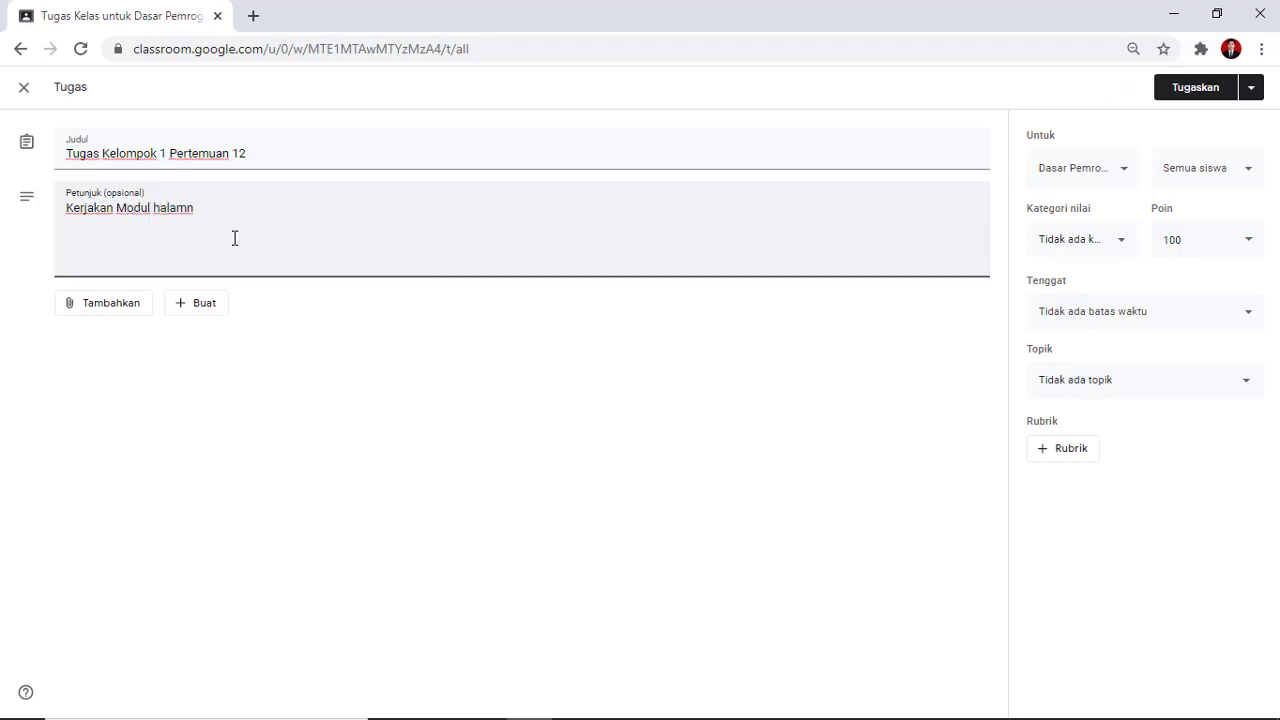
pyautogui.press('BackSpace')
pyautogui.write('an')
pyautogui.write('65-89')
pyautogui.press('Return')
pyautogui.write('pada latihan ')
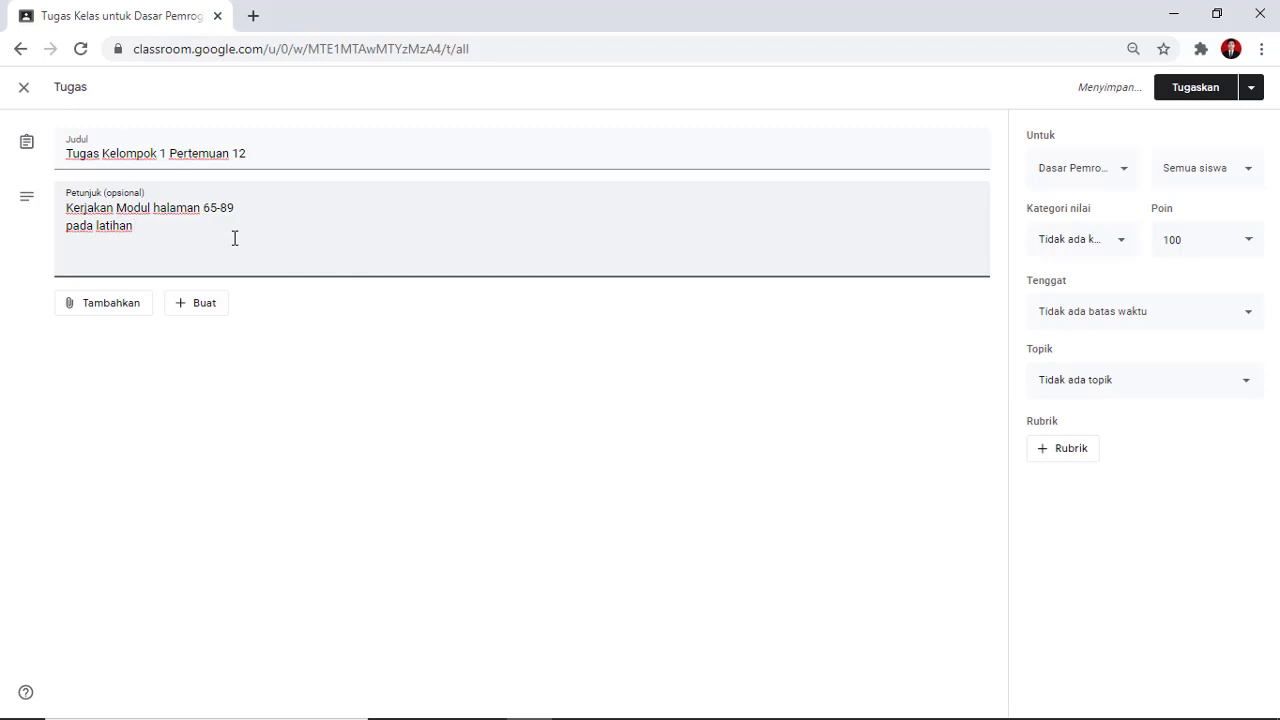
pyautogui.write('8.1 dan 8.2')
# Step: Add a third instruction line reading "Buatlah contoh aplikasi/project sederhana menggunakan HTML, CSS dan PHP studi kasus CRUD PUSKESMAS"
pyautogui.press('Return')
pyautogui.write('Buat')
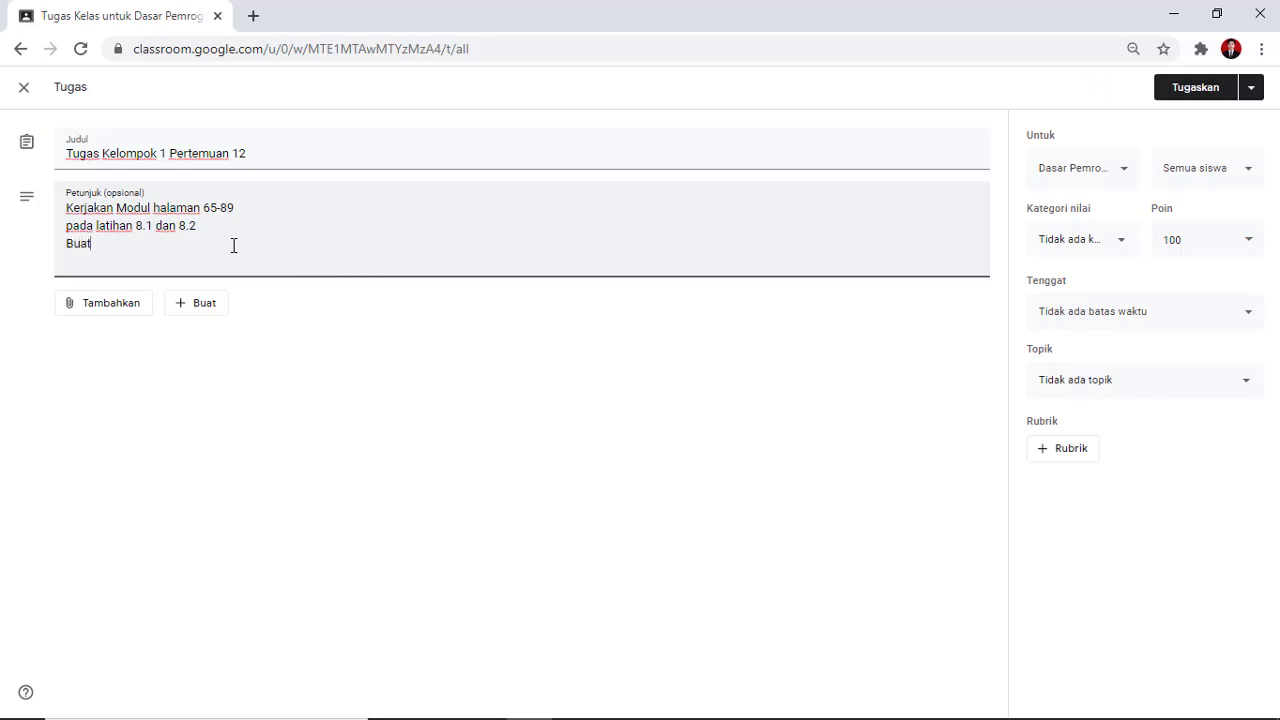
pyautogui.write('lah contoh')
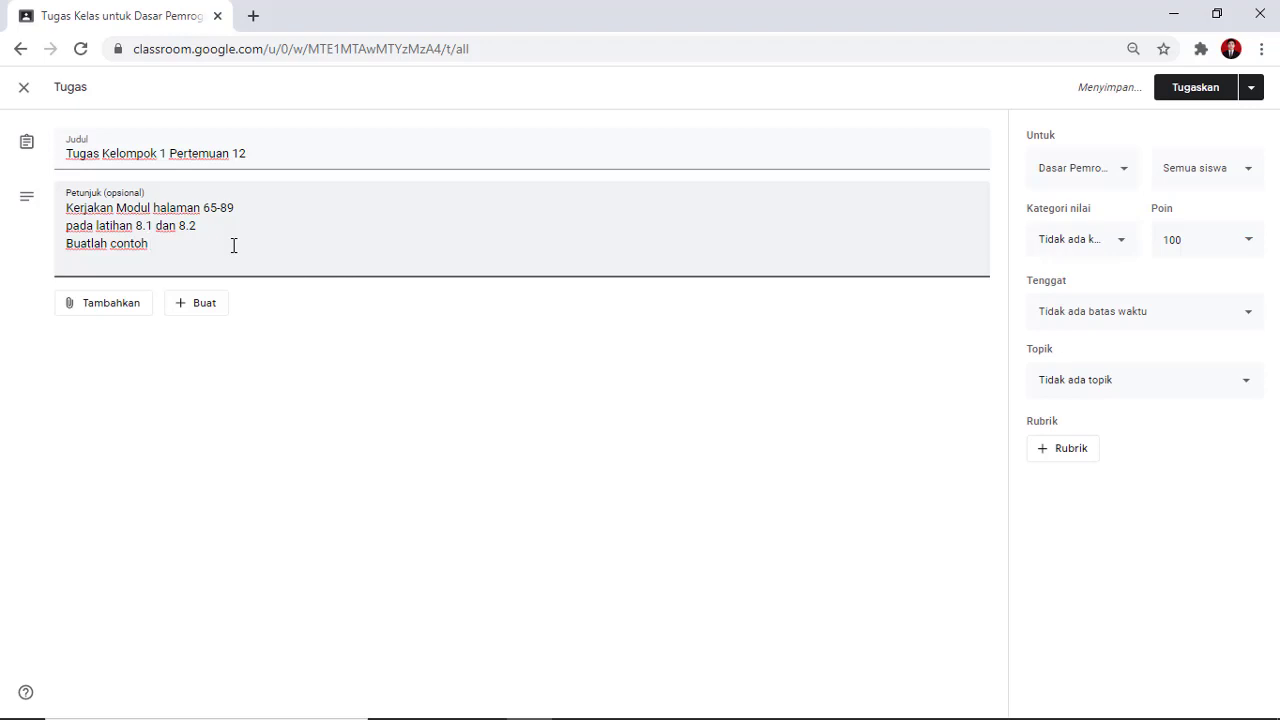
pyautogui.write(' aplikasi/')
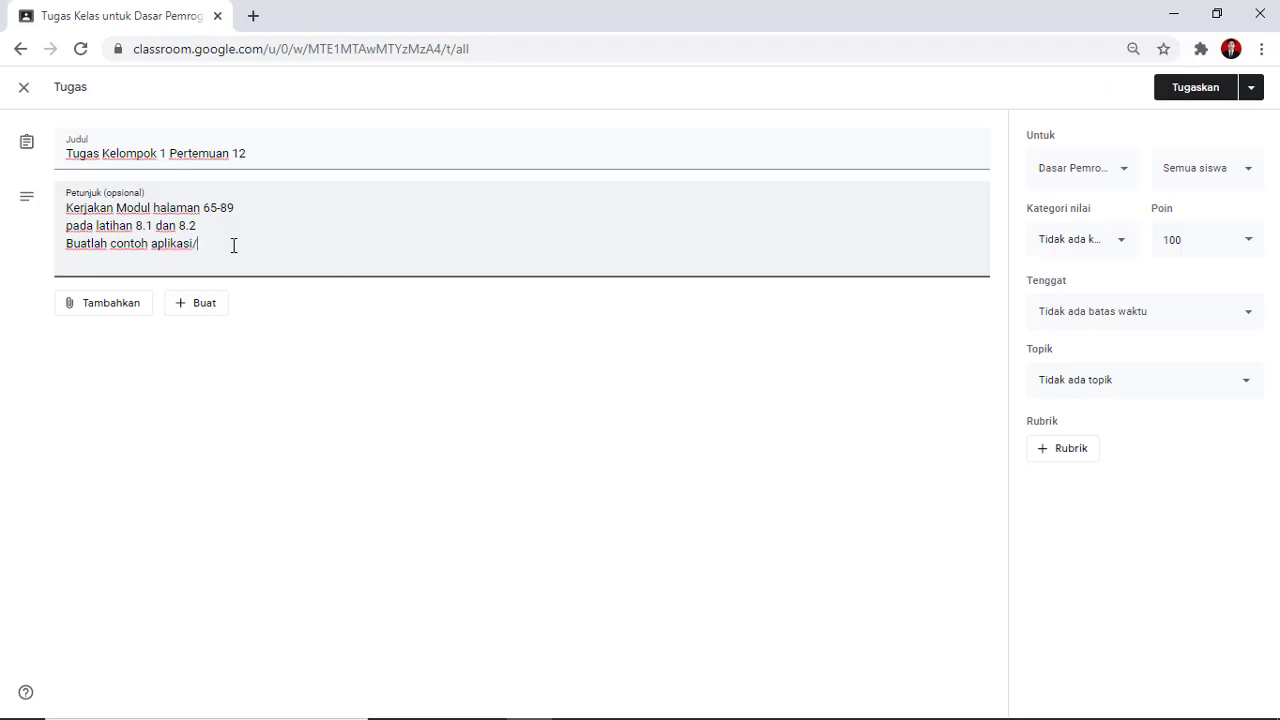
pyautogui.write('project sederhana menggunakan')
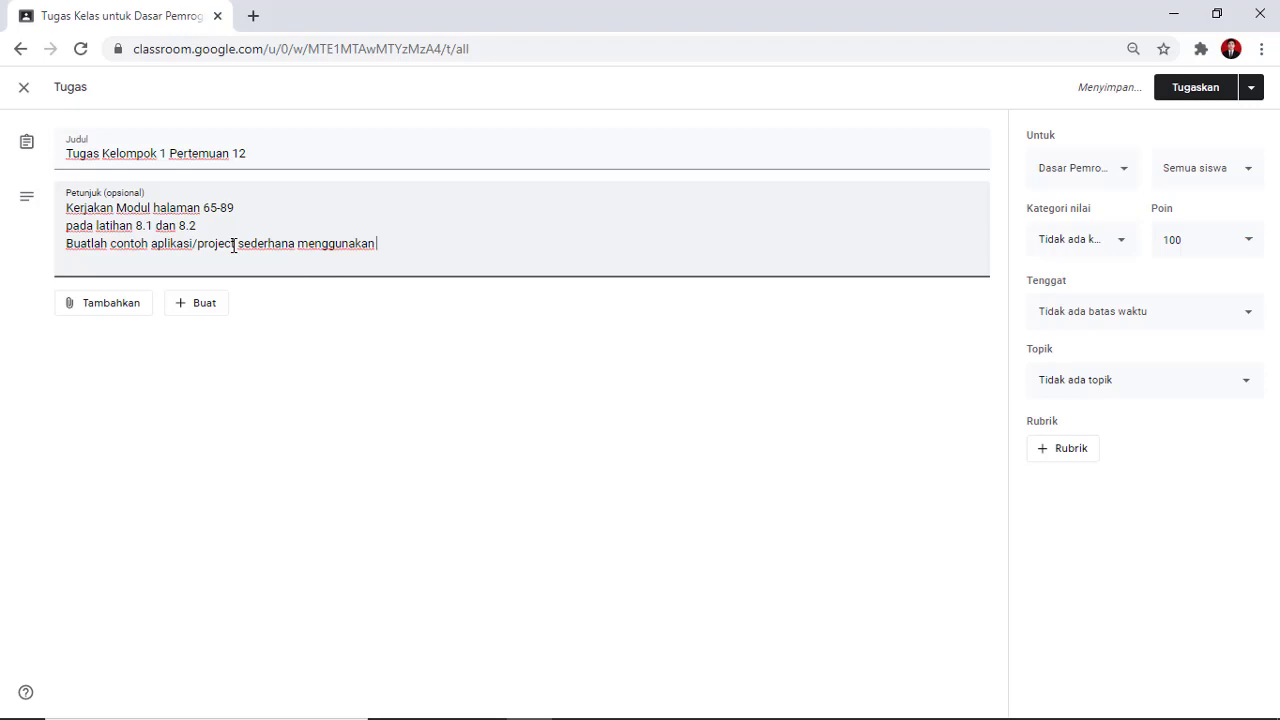
pyautogui.write(' HTML, CSS dan ')
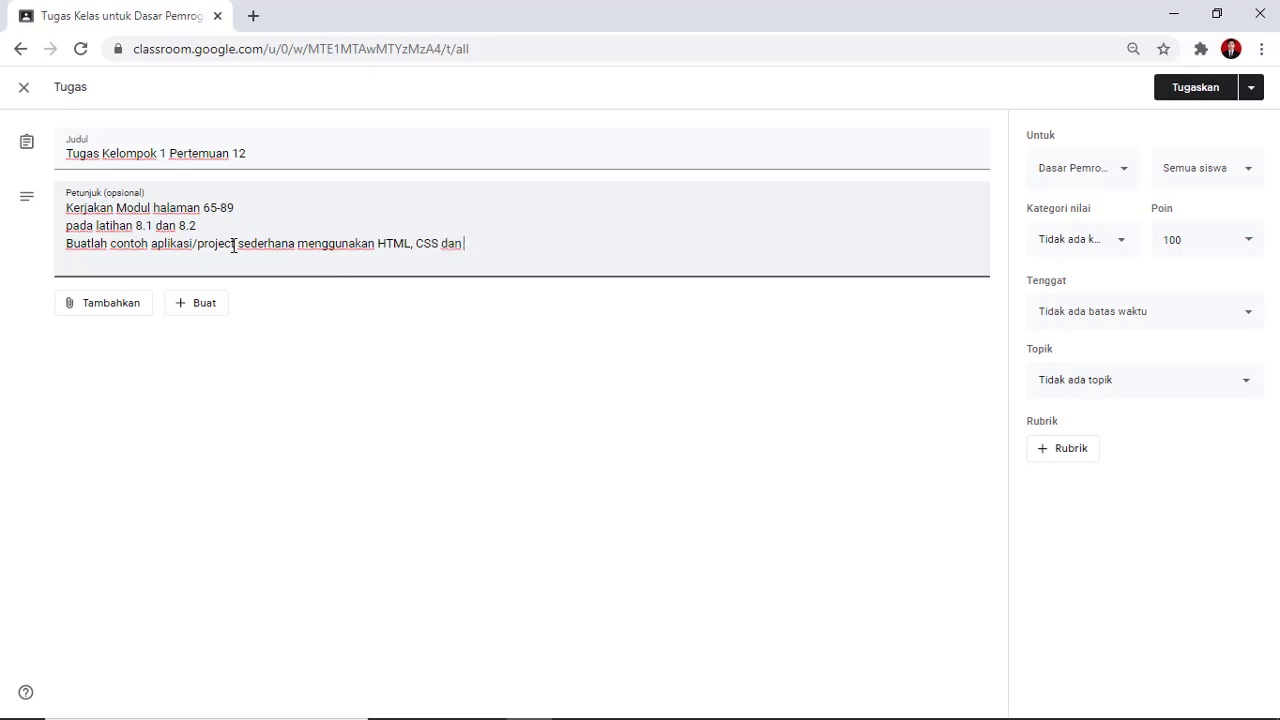
pyautogui.write('PHP')
pyautogui.write('studi kasus')
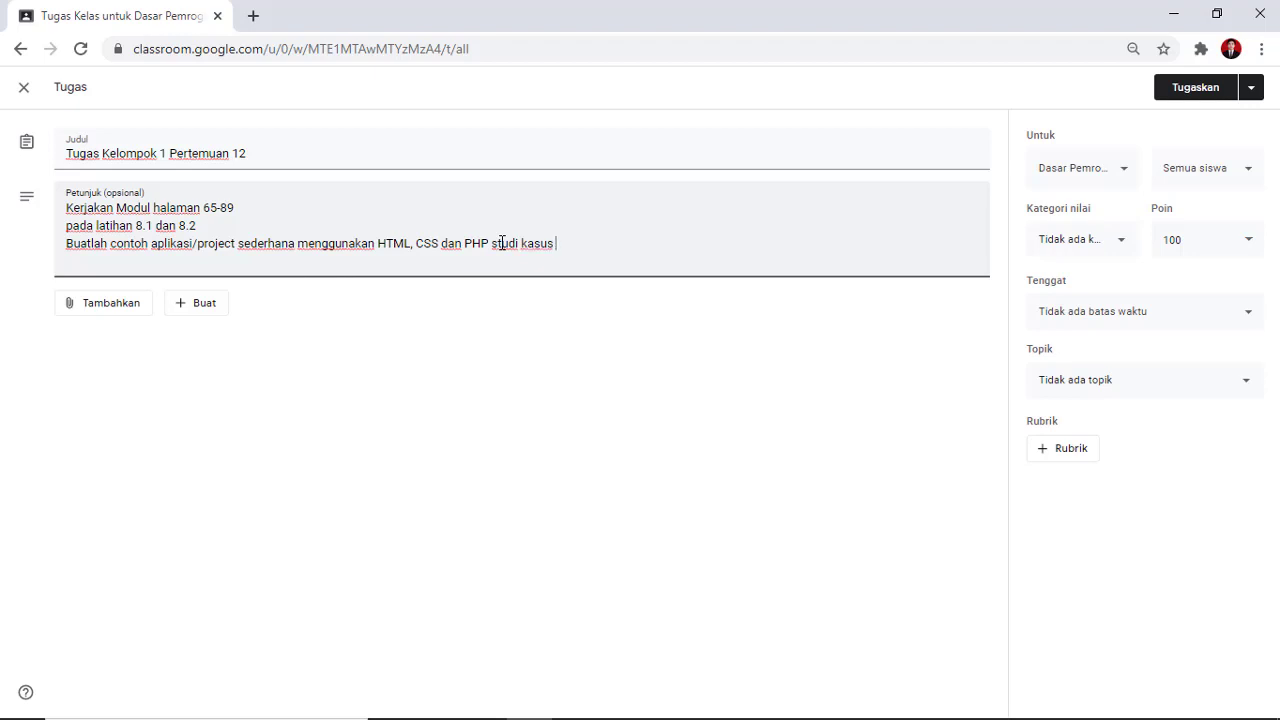
pyautogui.write(' CRUD PUSKESMAS')
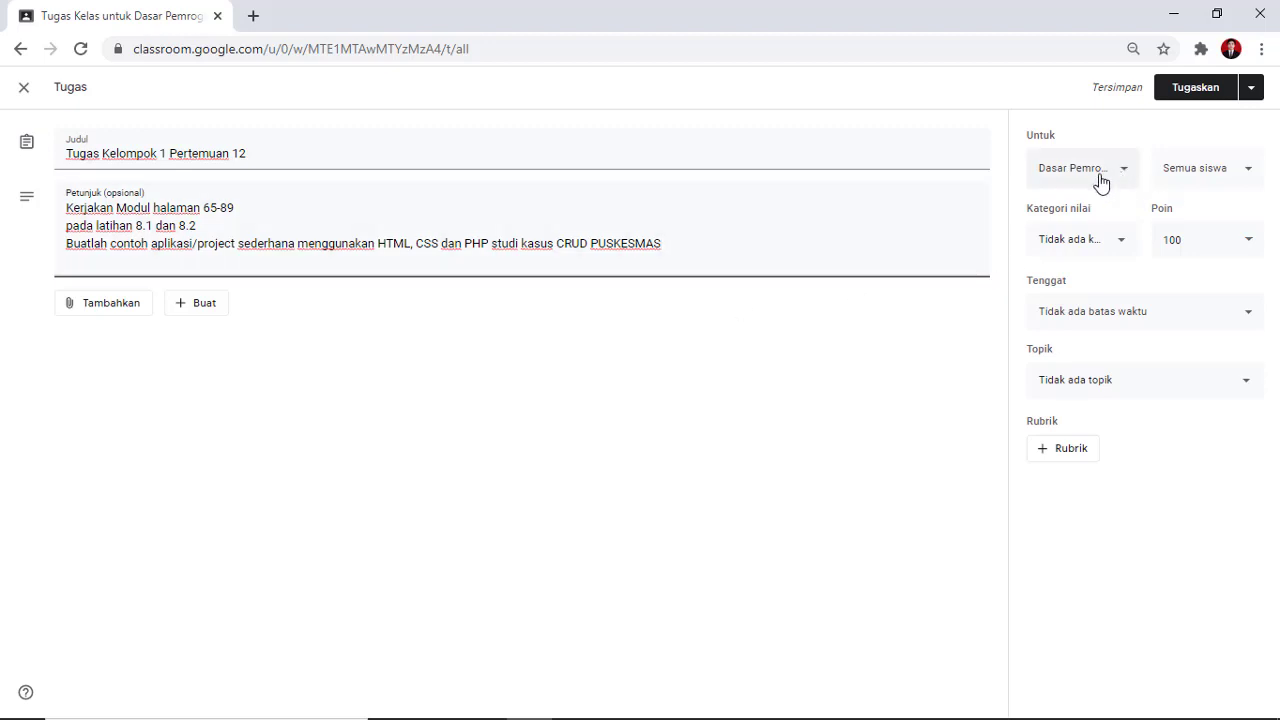
# Step: Deselect all students and assign the task only to the first, third and sixth students in the list
pyautogui.click(1252, 172)
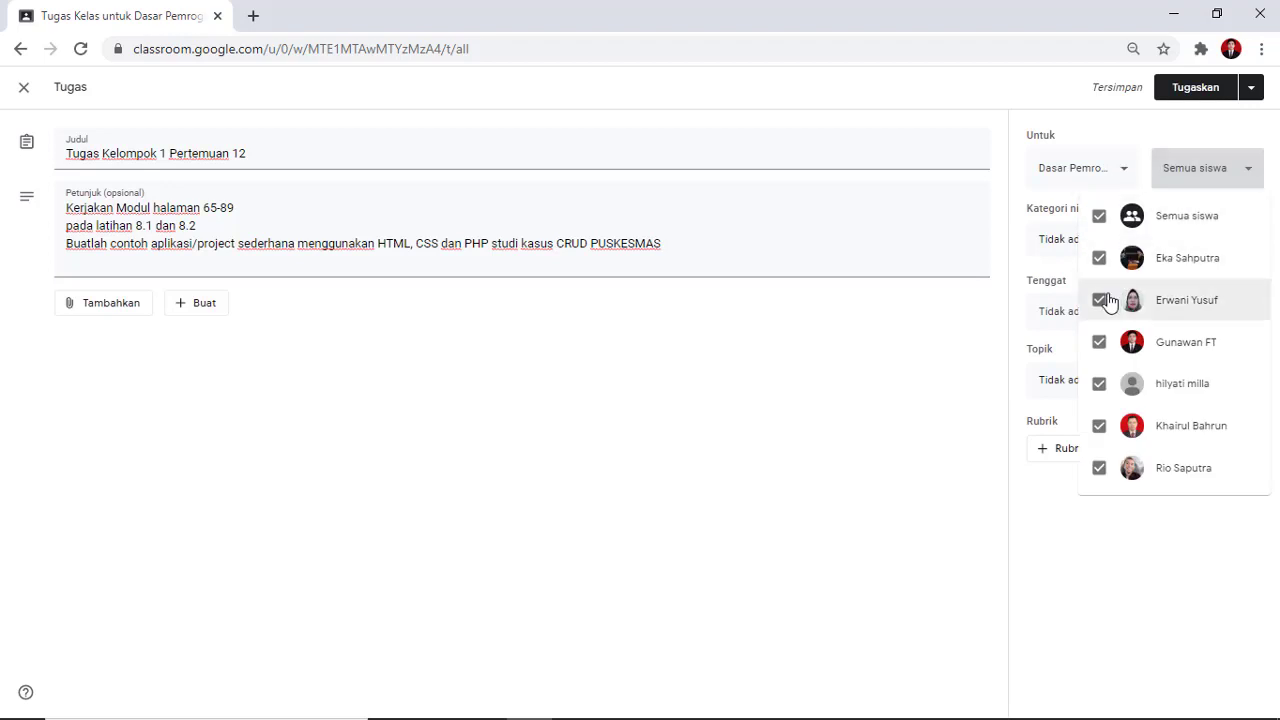
pyautogui.click(1100, 218)
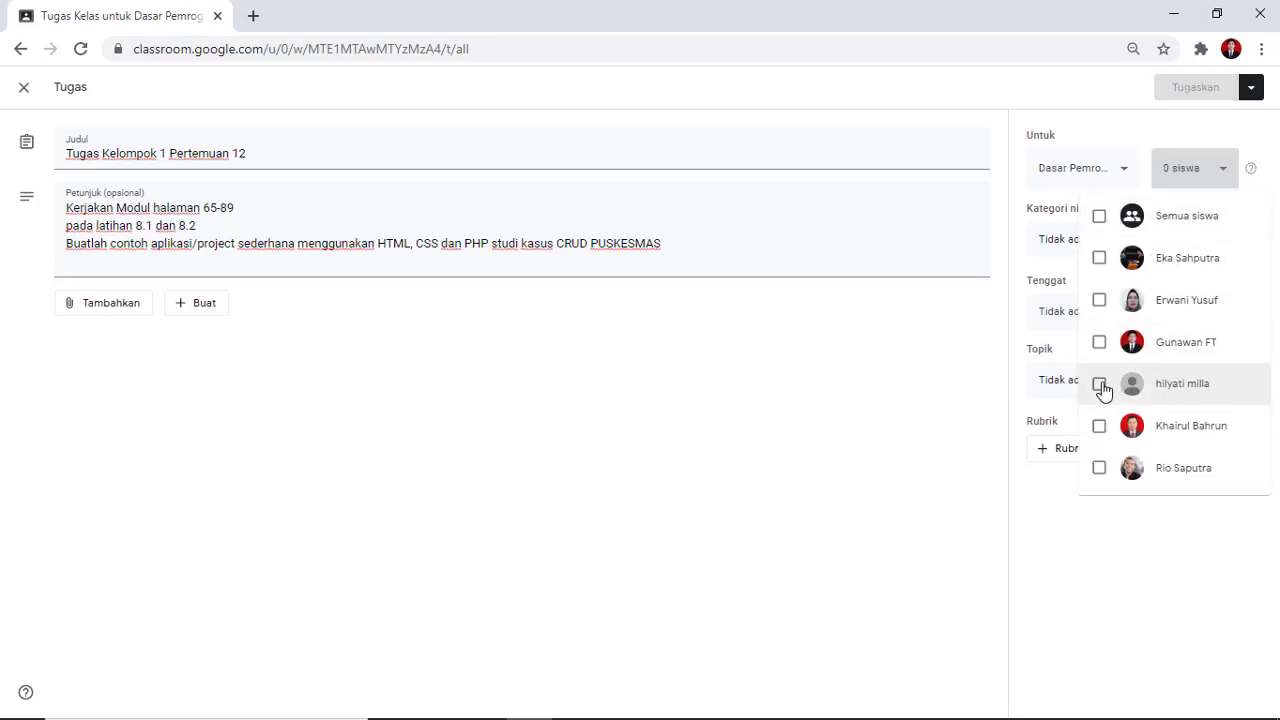
pyautogui.click(1102, 262)
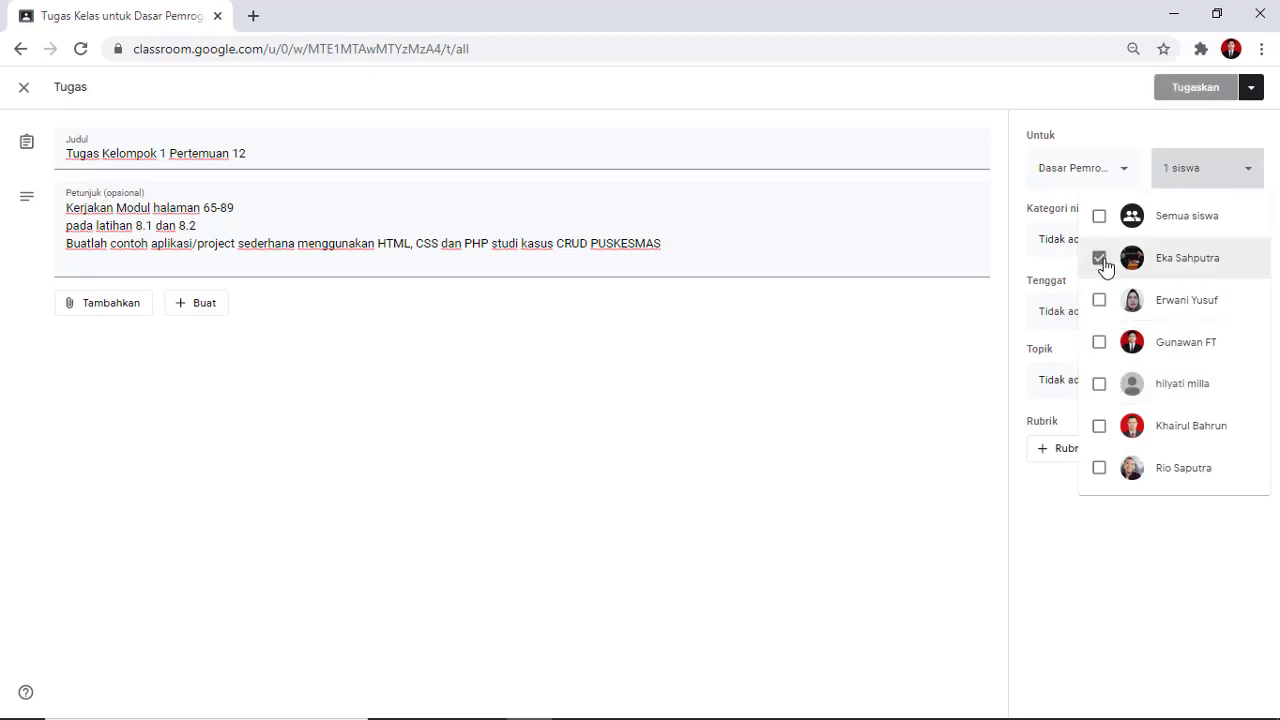
pyautogui.click(1103, 344)
pyautogui.click(1100, 468)
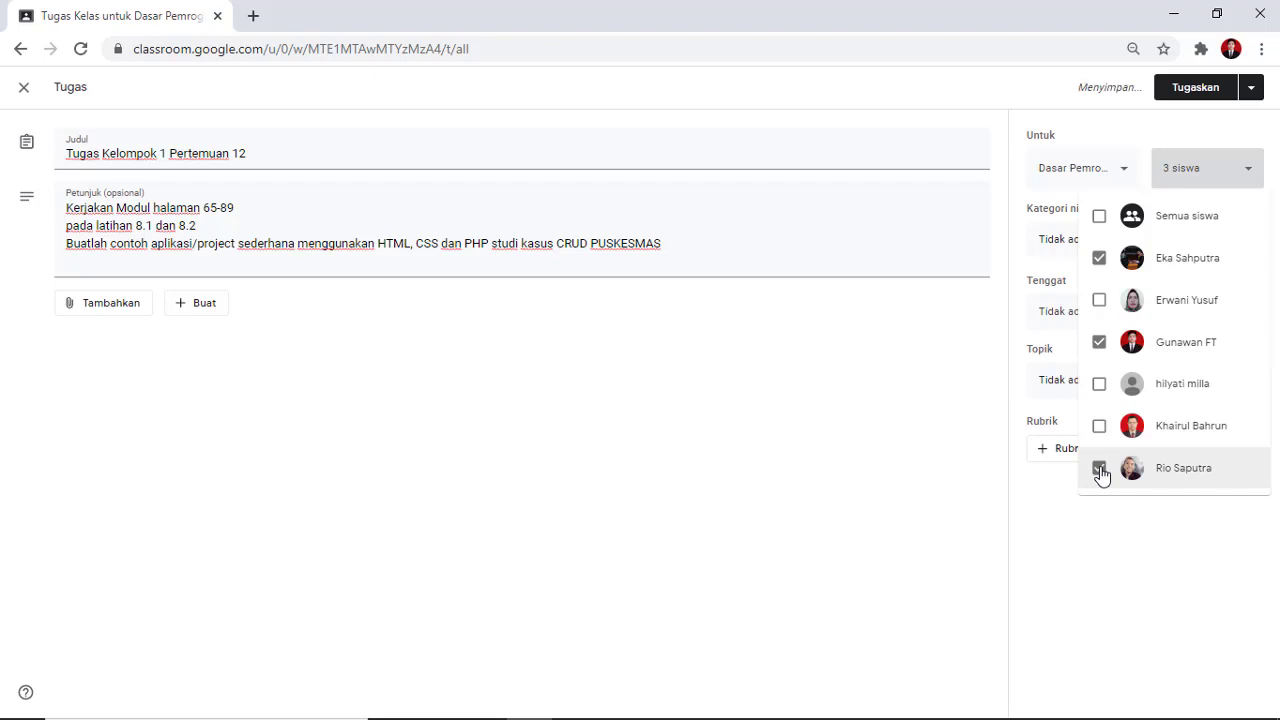
pyautogui.click(958, 416)
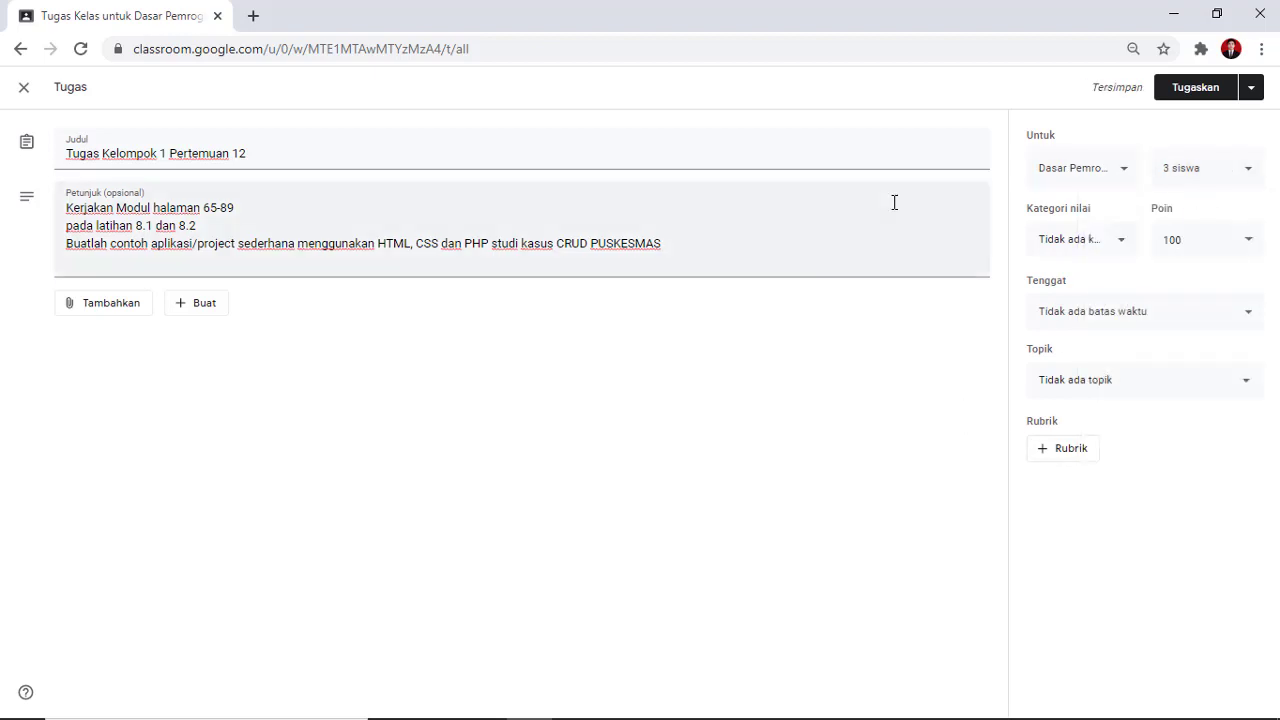
# Step: Set the assignment's grade category to Tugas Kelompok and its due date to 19 Nov 2020
pyautogui.click(1112, 249)
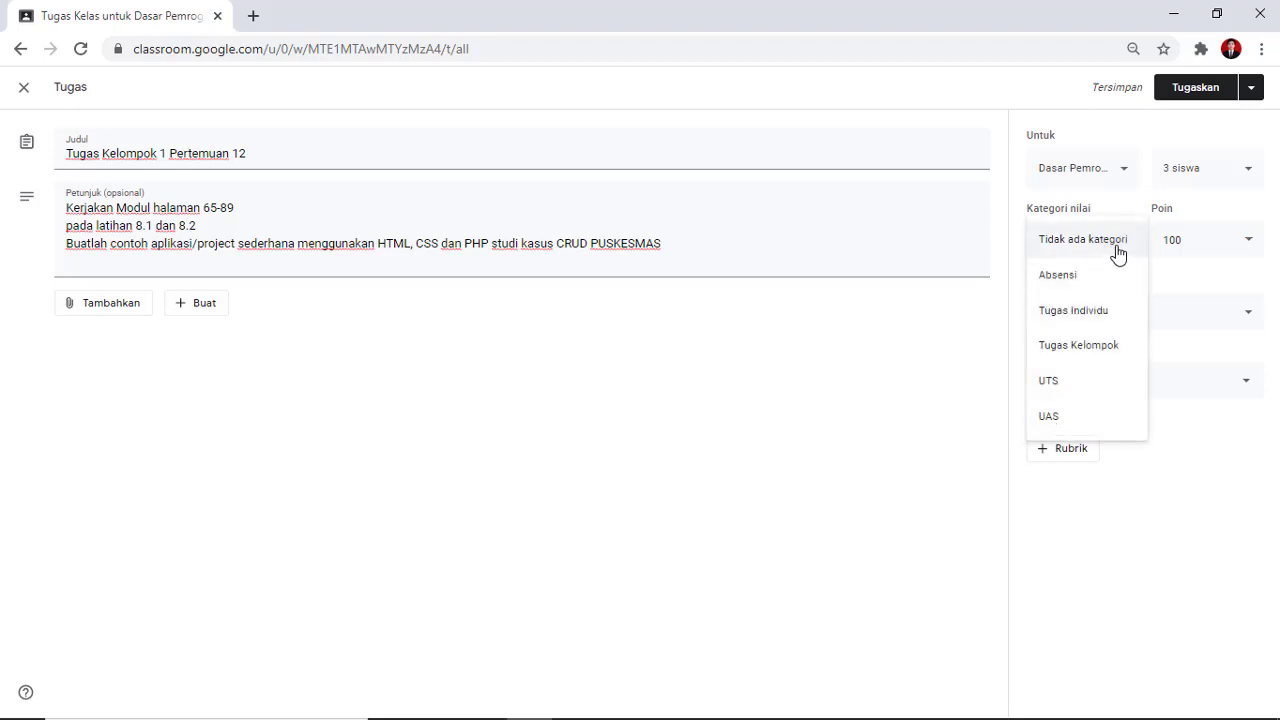
pyautogui.click(1104, 345)
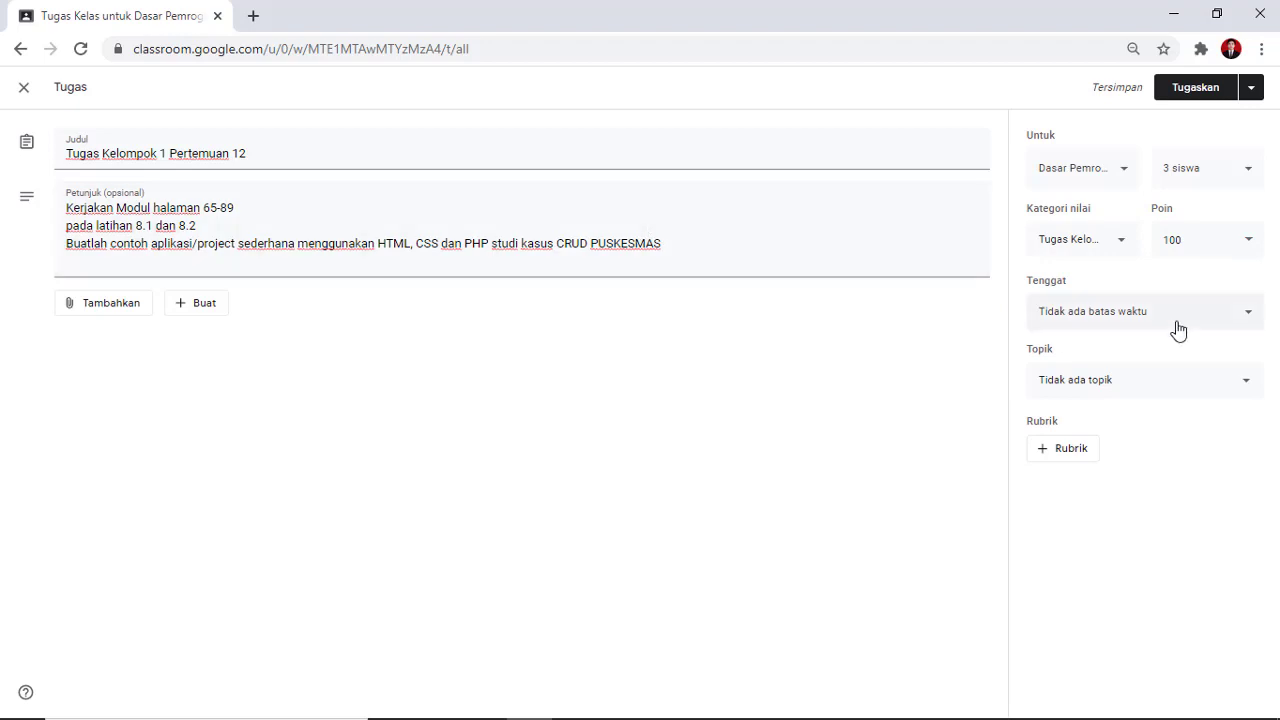
pyautogui.click(1250, 318)
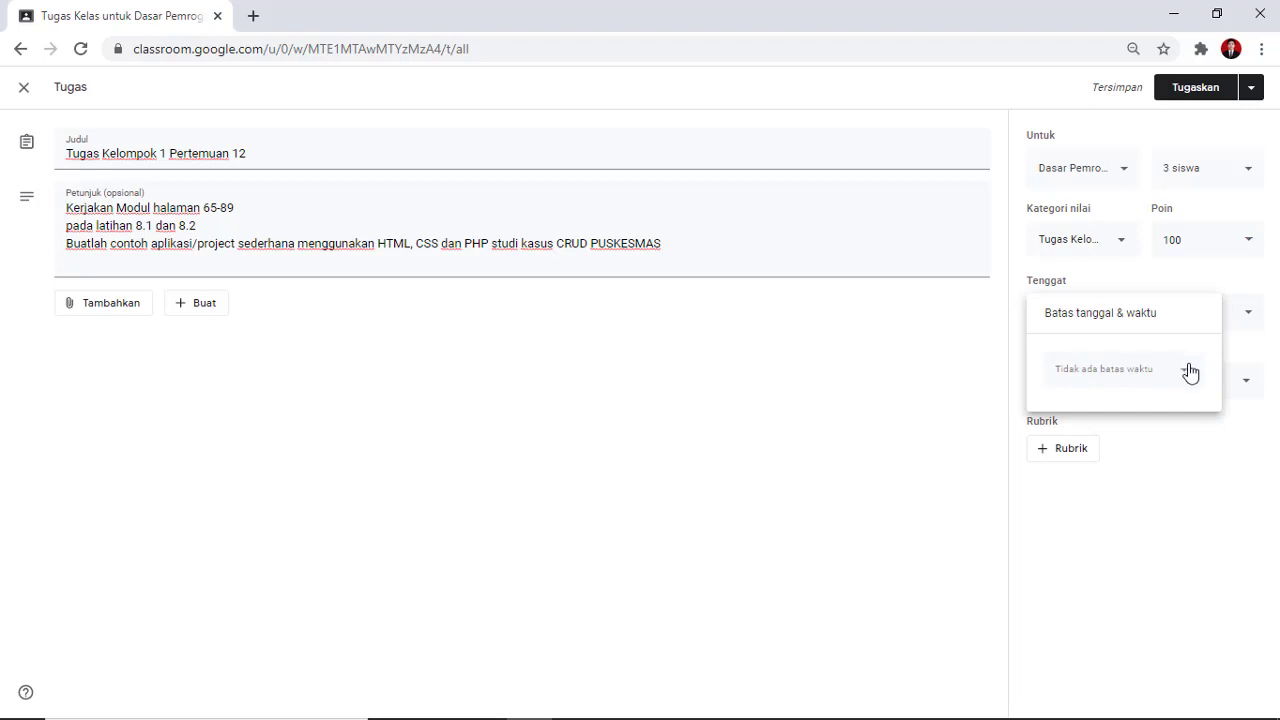
pyautogui.click(1190, 369)
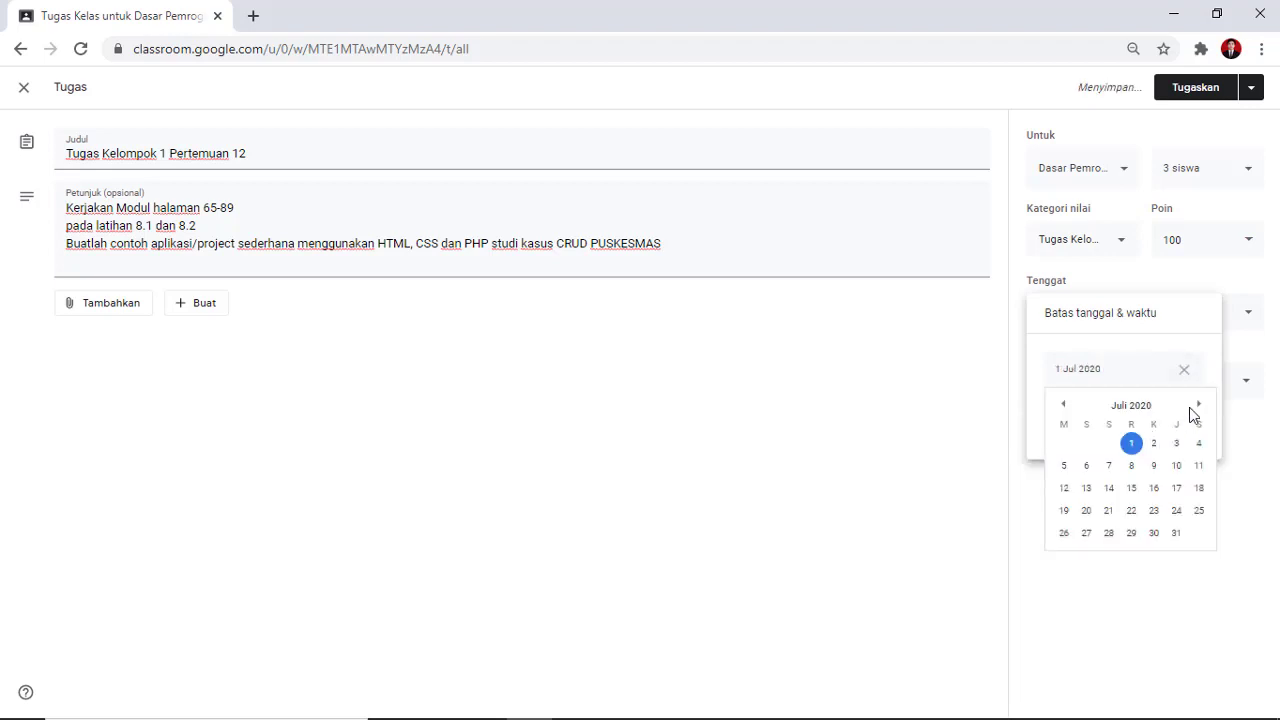
pyautogui.click(1200, 408)
pyautogui.click(1200, 408)
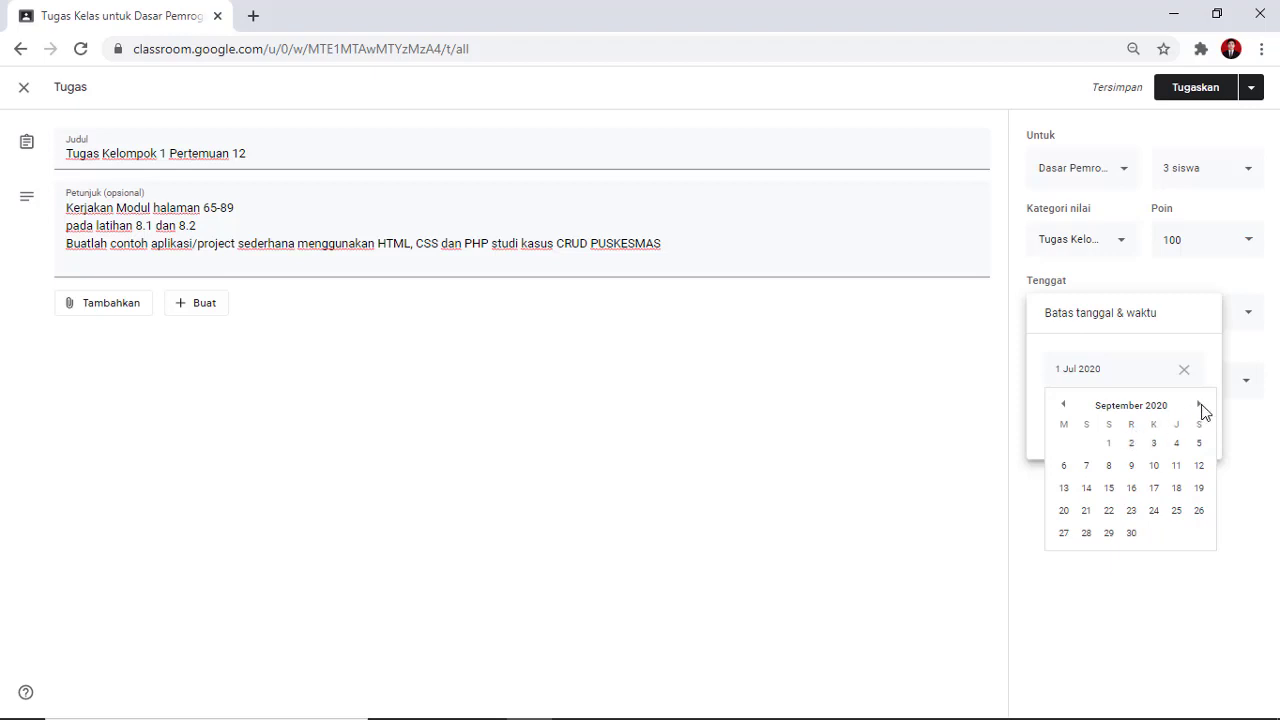
pyautogui.click(1200, 408)
pyautogui.click(1065, 407)
pyautogui.click(1198, 410)
pyautogui.click(1199, 406)
pyautogui.click(1155, 488)
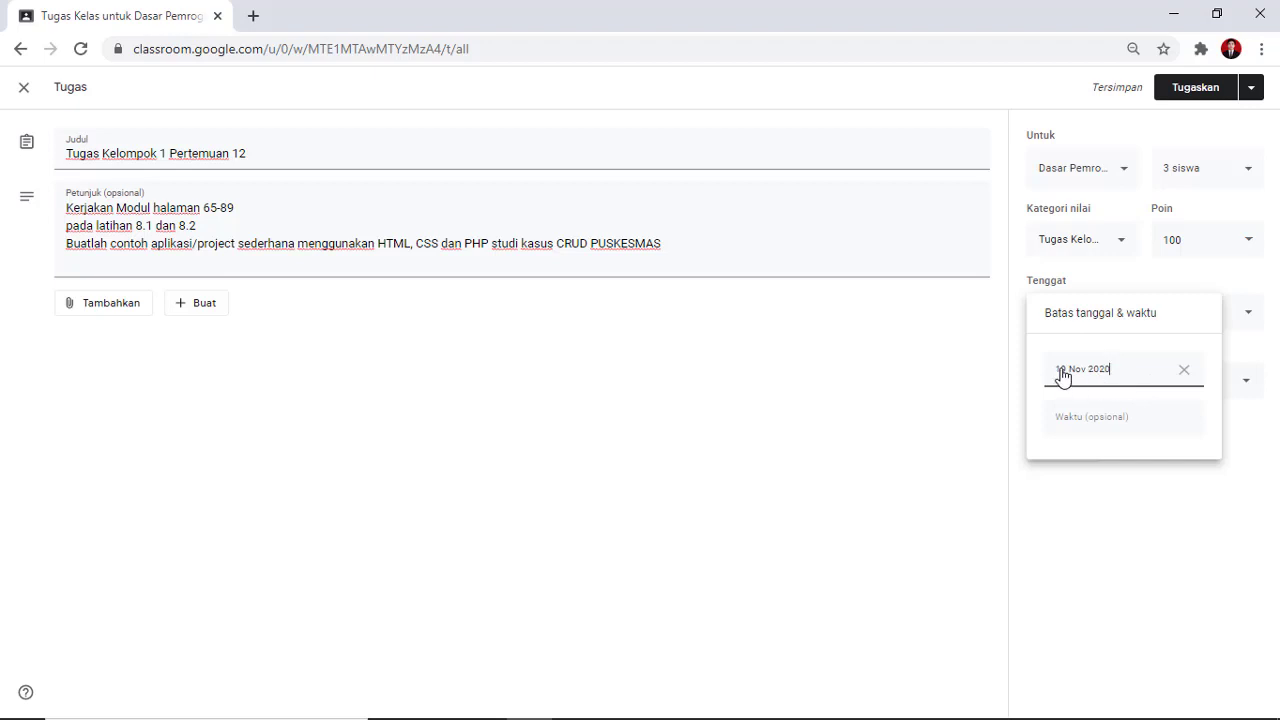
# Step: Change the due date to 25 Nov 2020 at 23.59 and assign the topic Tugas Kelompok
pyautogui.click(1157, 378)
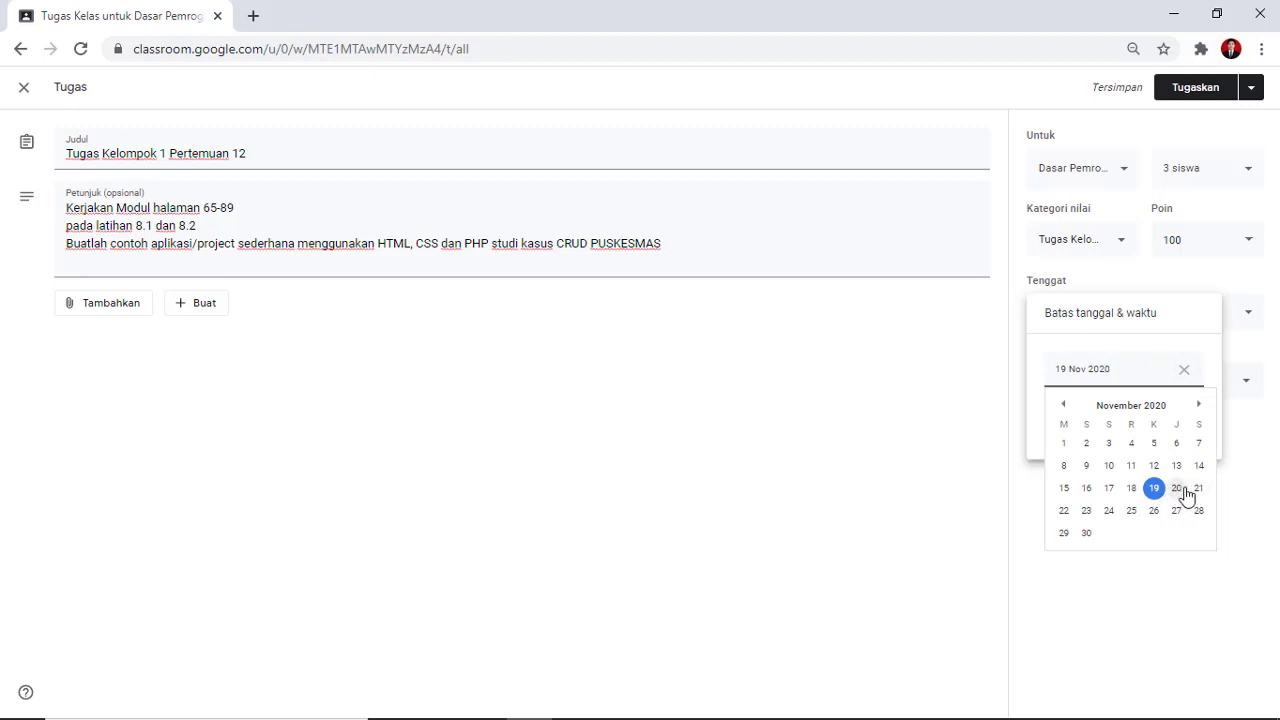
pyautogui.click(1131, 518)
pyautogui.click(1106, 423)
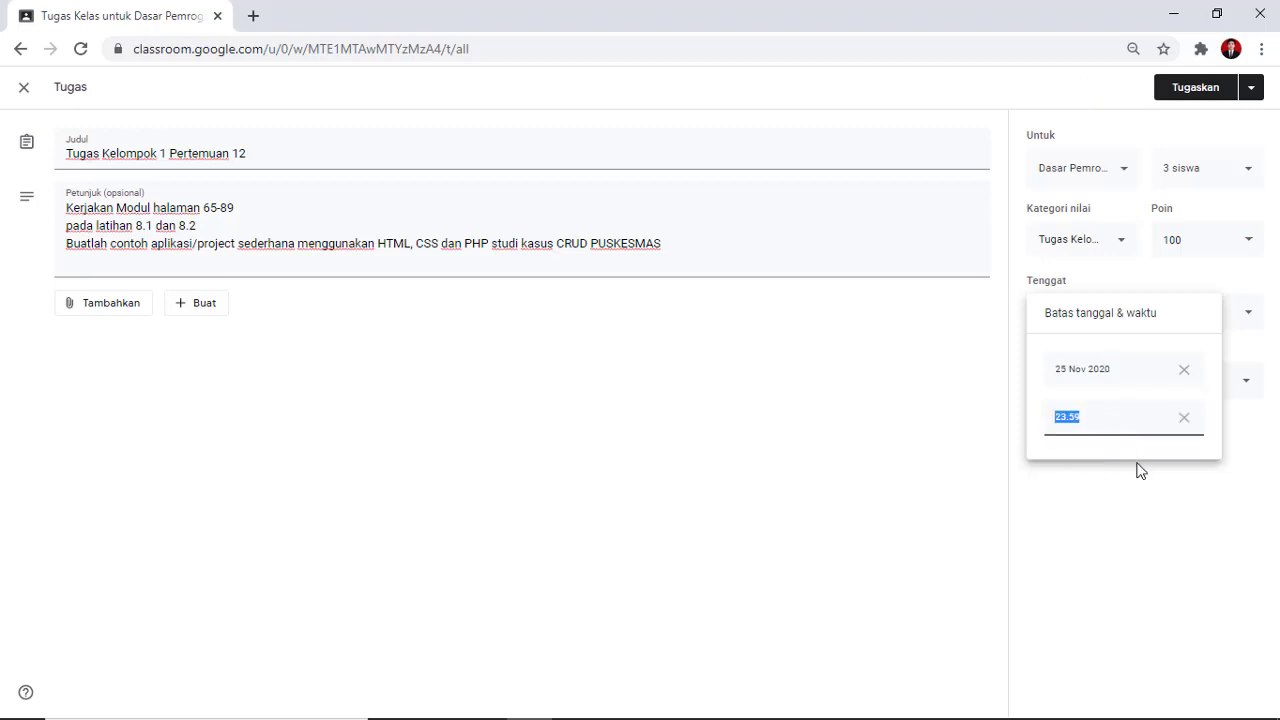
pyautogui.click(1147, 499)
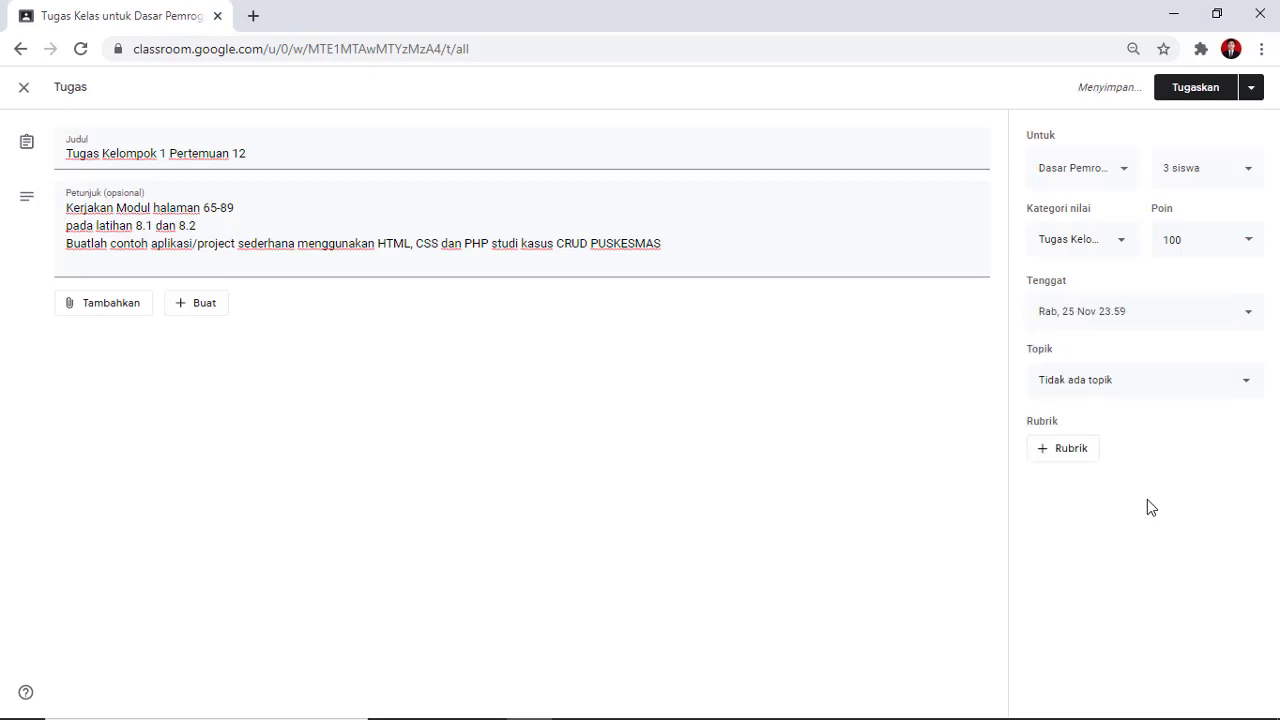
pyautogui.click(1111, 390)
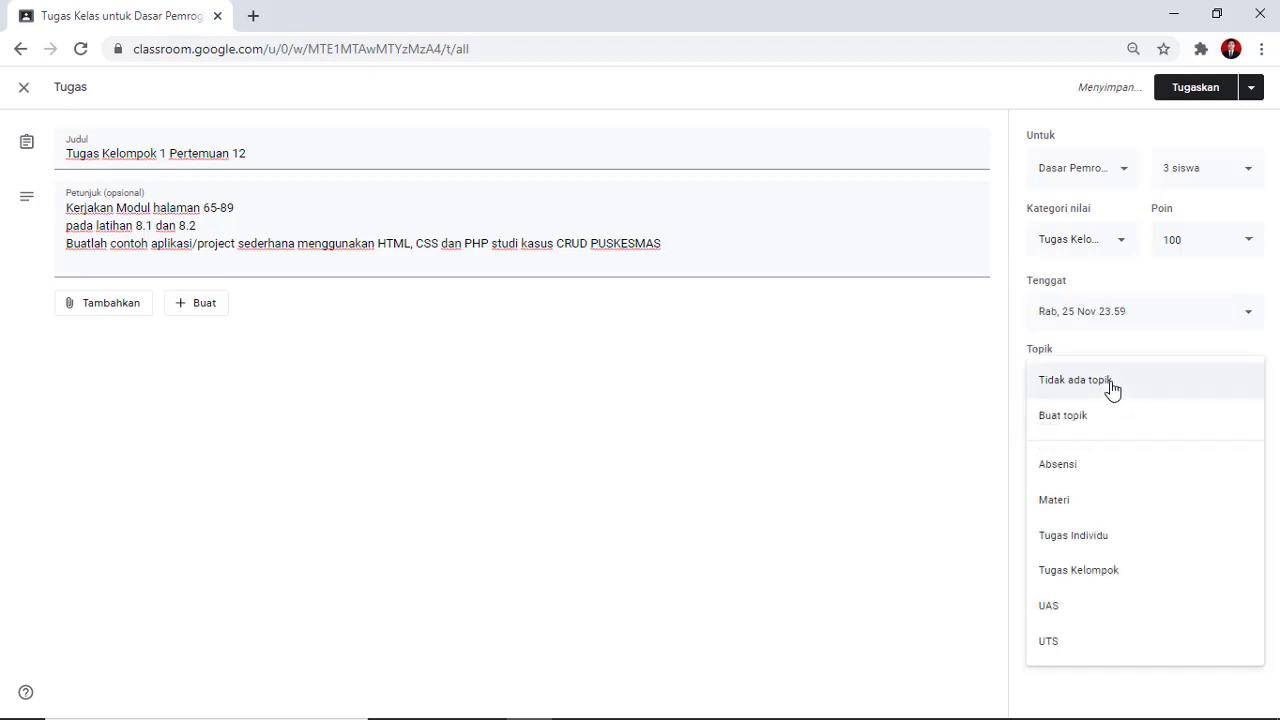
pyautogui.click(1107, 574)
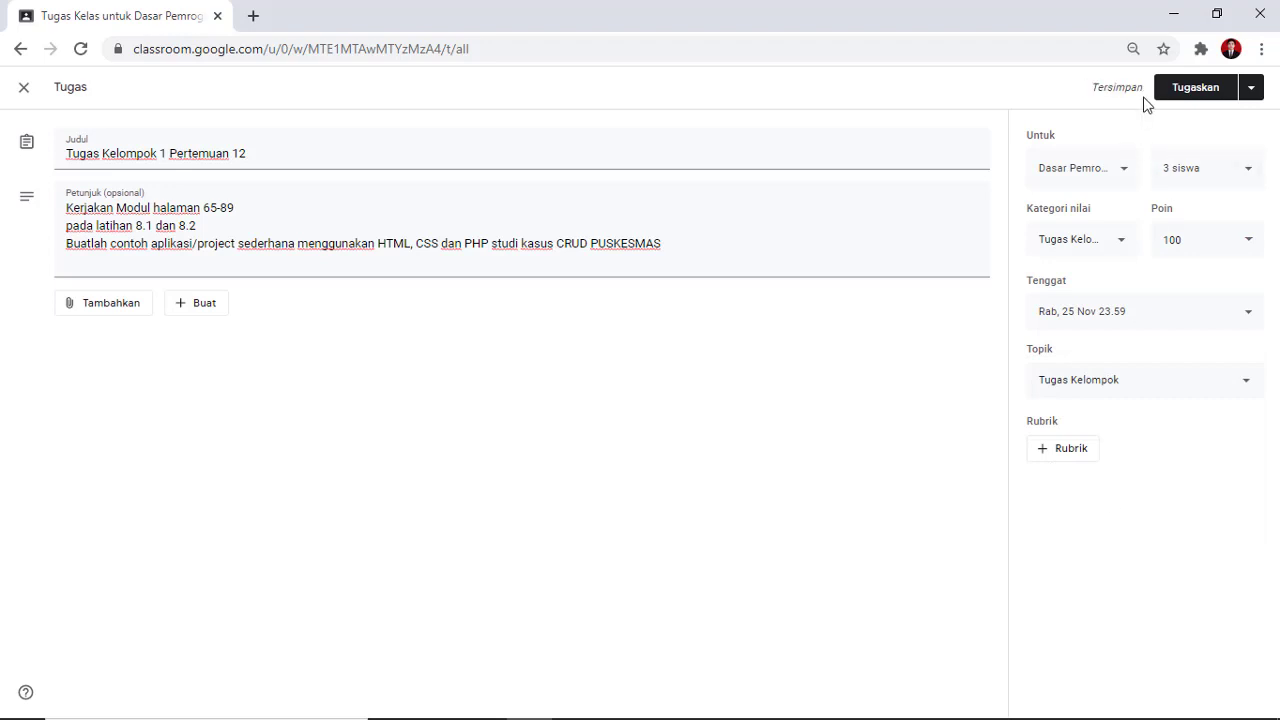
# Step: Schedule the group assignment for posting on 19 Nov 2020 at 08.00
pyautogui.click(1251, 90)
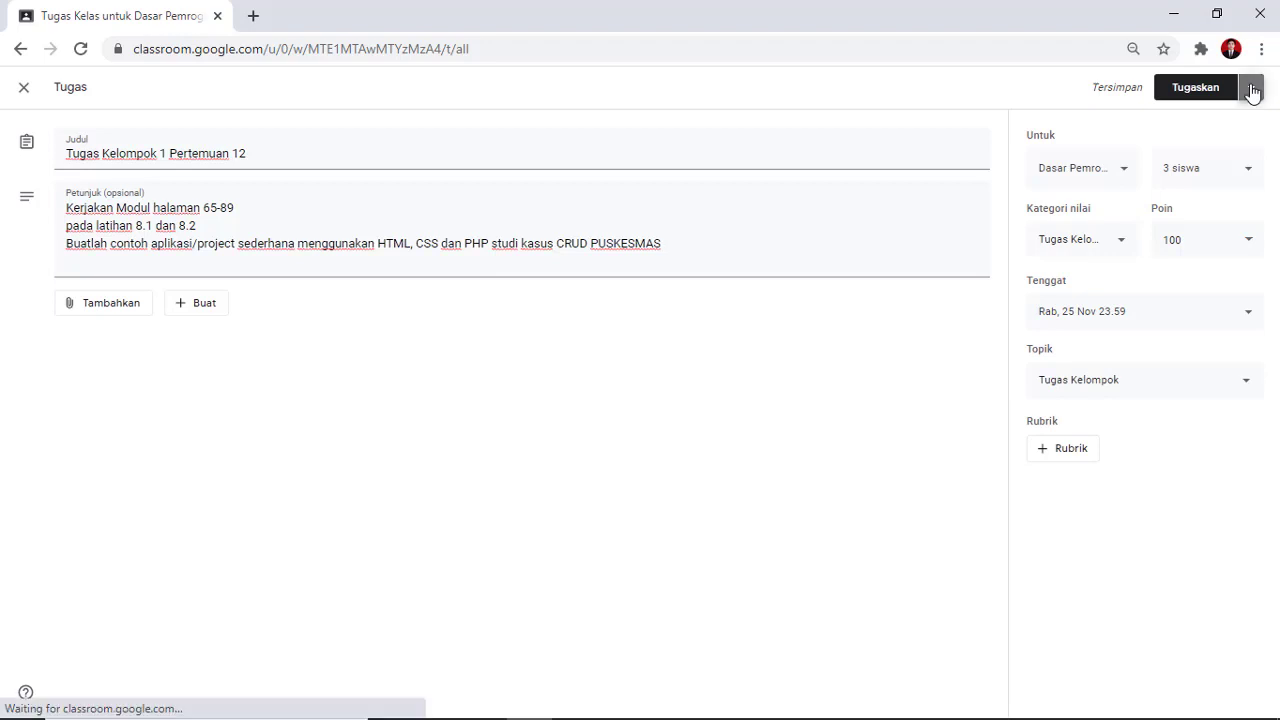
pyautogui.click(1210, 120)
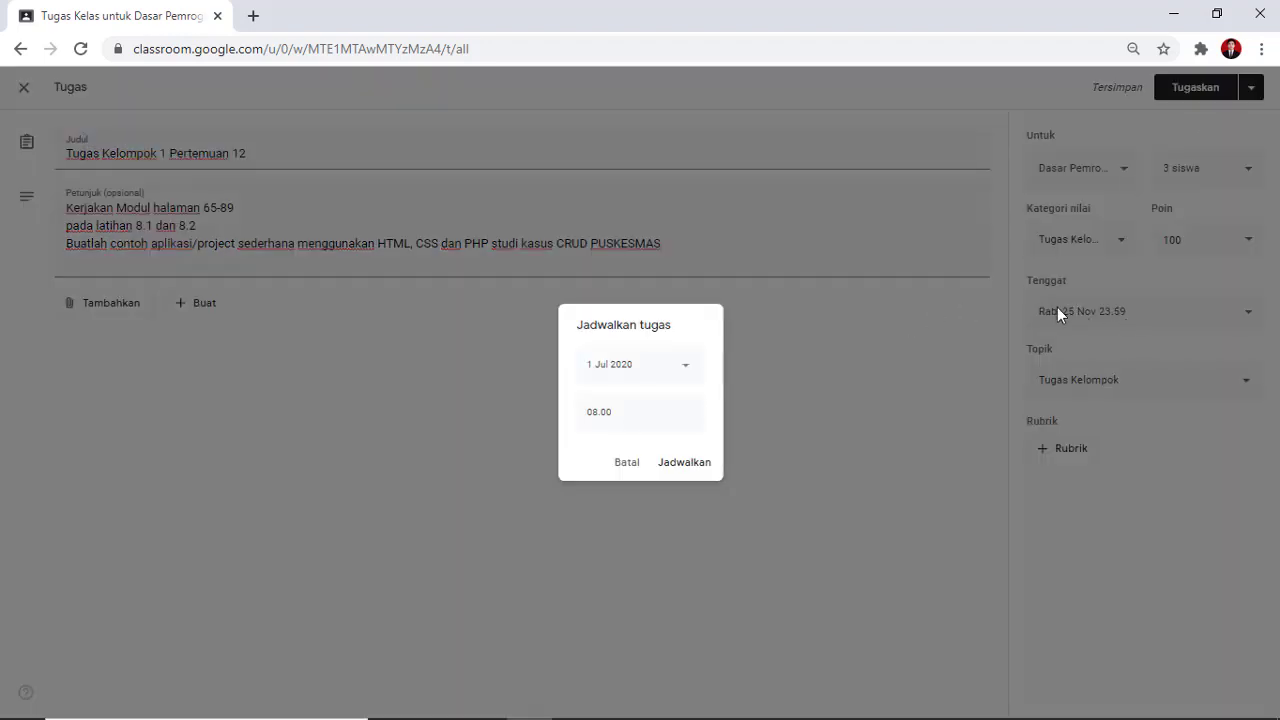
pyautogui.click(688, 373)
pyautogui.click(732, 403)
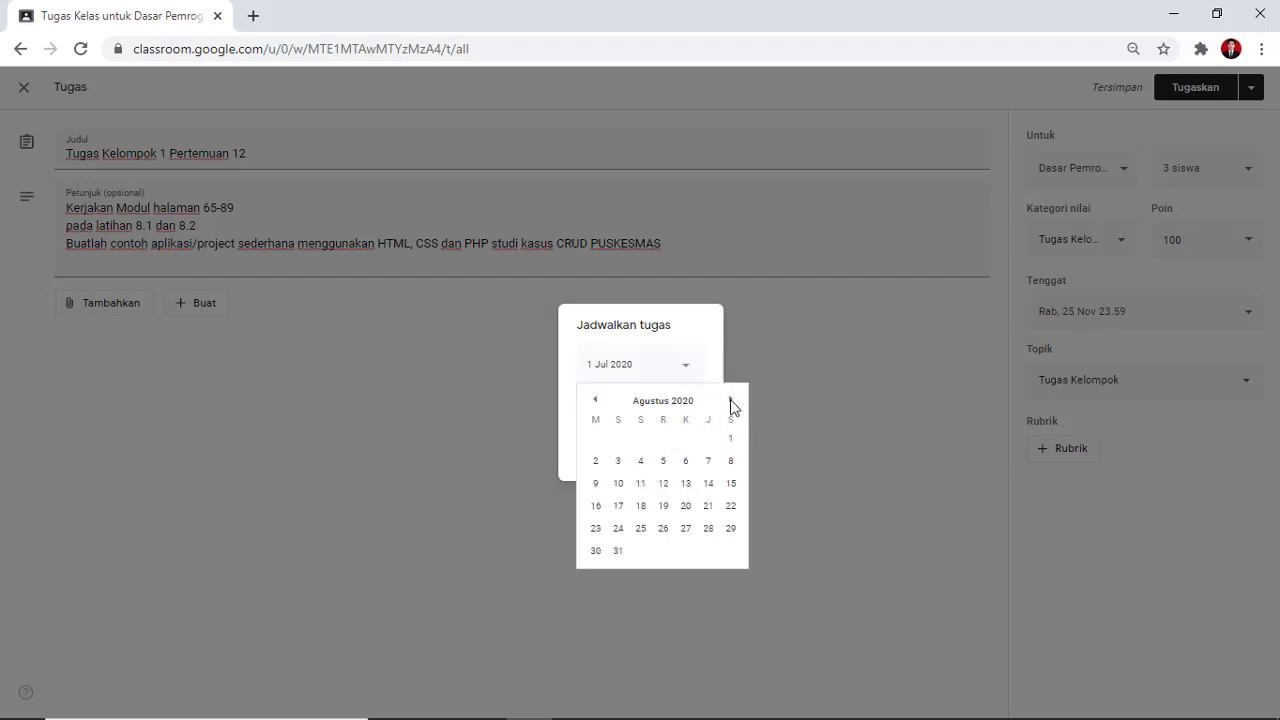
pyautogui.click(732, 403)
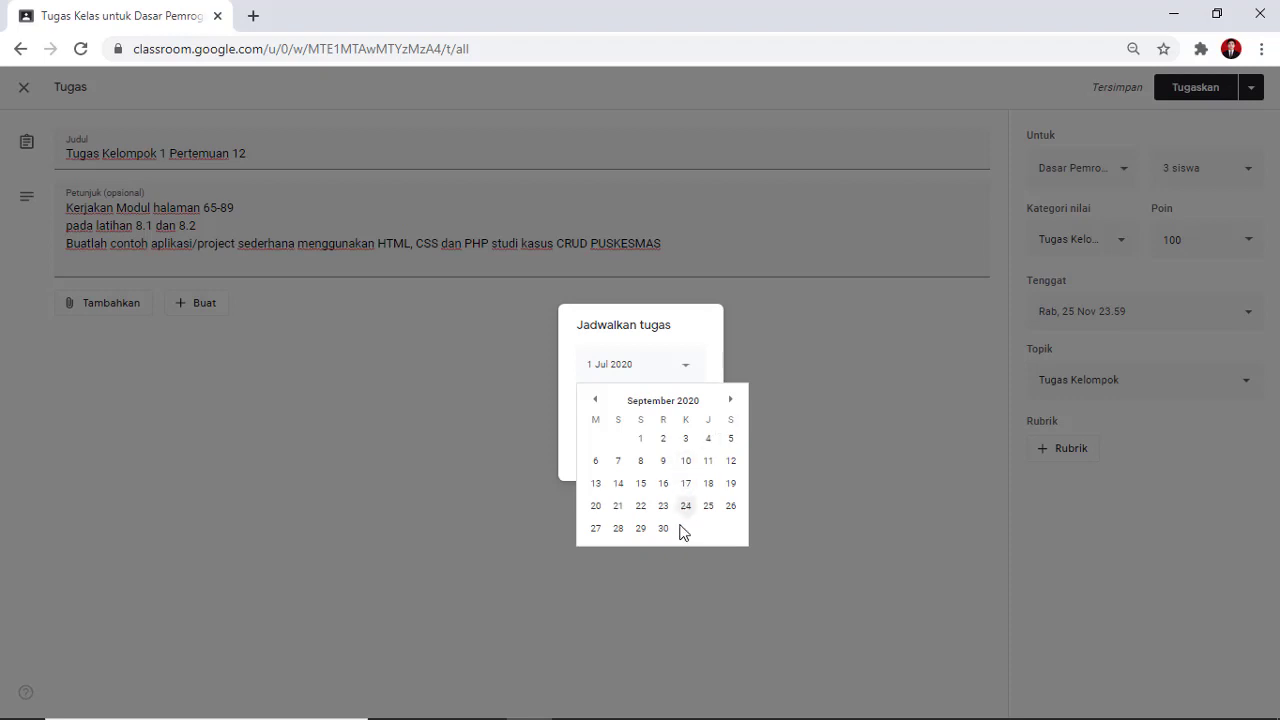
pyautogui.click(731, 403)
pyautogui.click(731, 402)
pyautogui.click(688, 490)
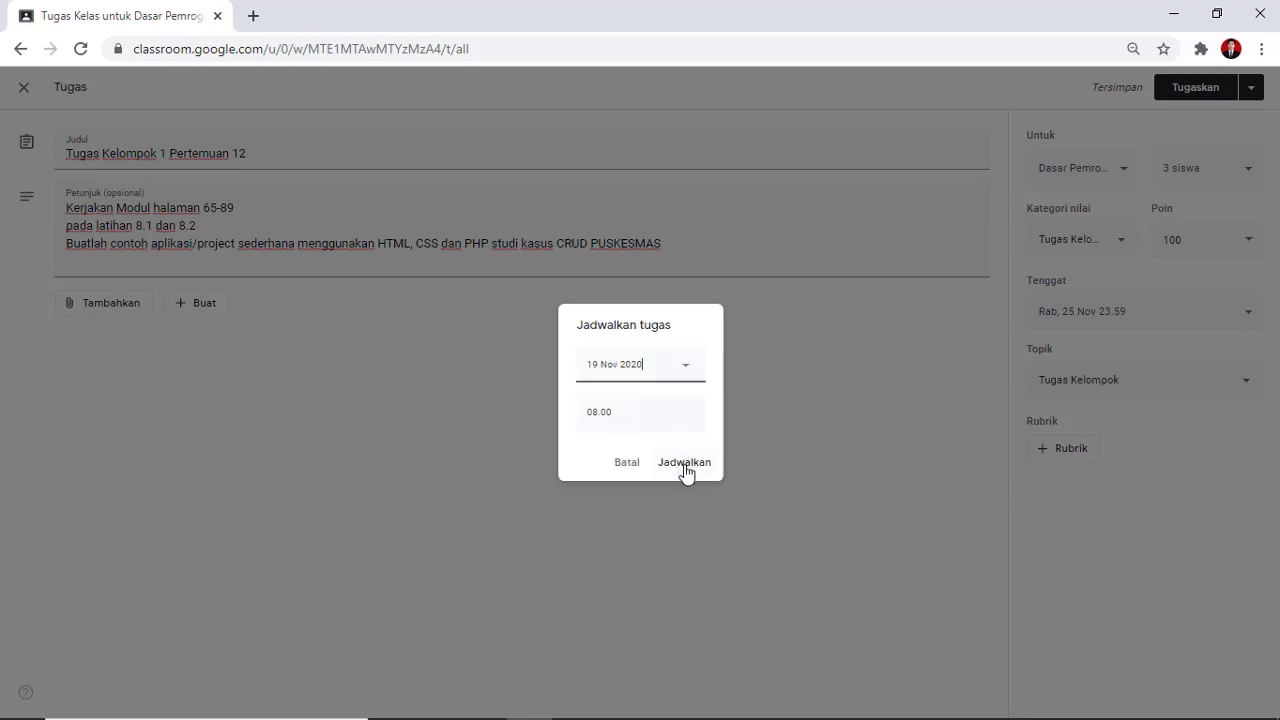
pyautogui.click(685, 465)
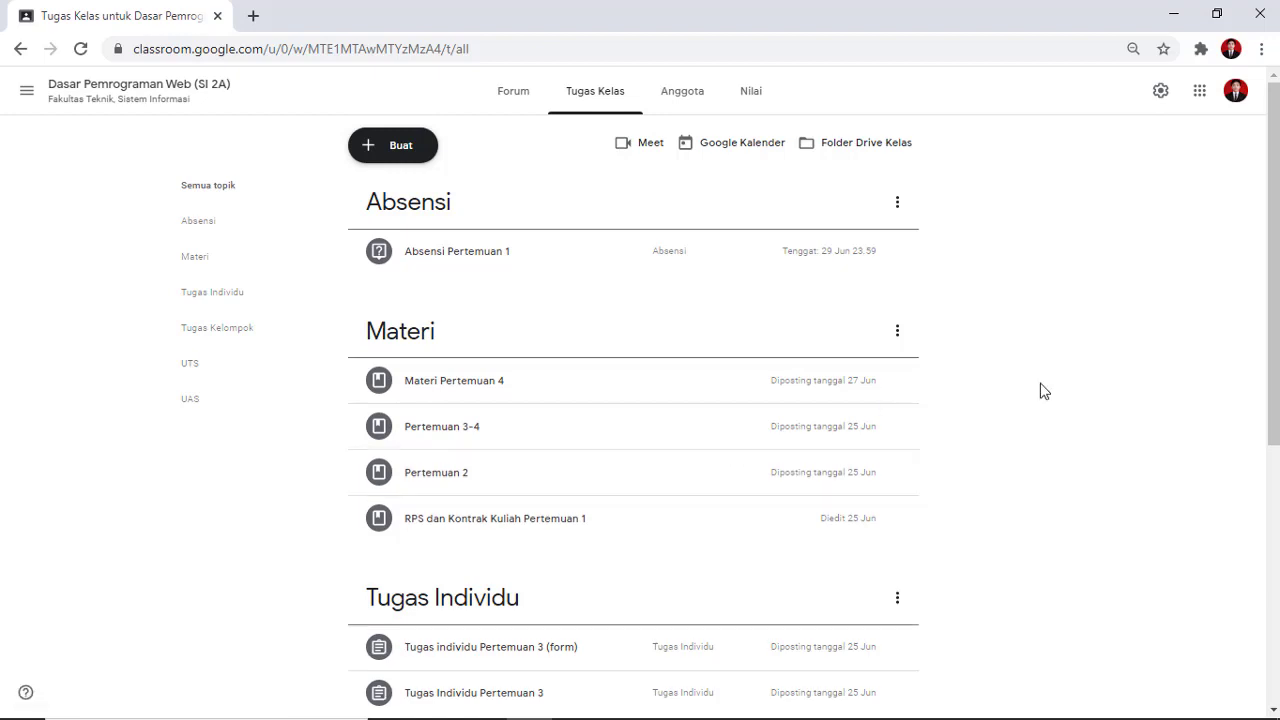
pyautogui.moveTo(1273, 340)
pyautogui.mouseDown()
pyautogui.moveTo(1273, 412)
pyautogui.moveTo(1273, 336)
pyautogui.mouseUp()
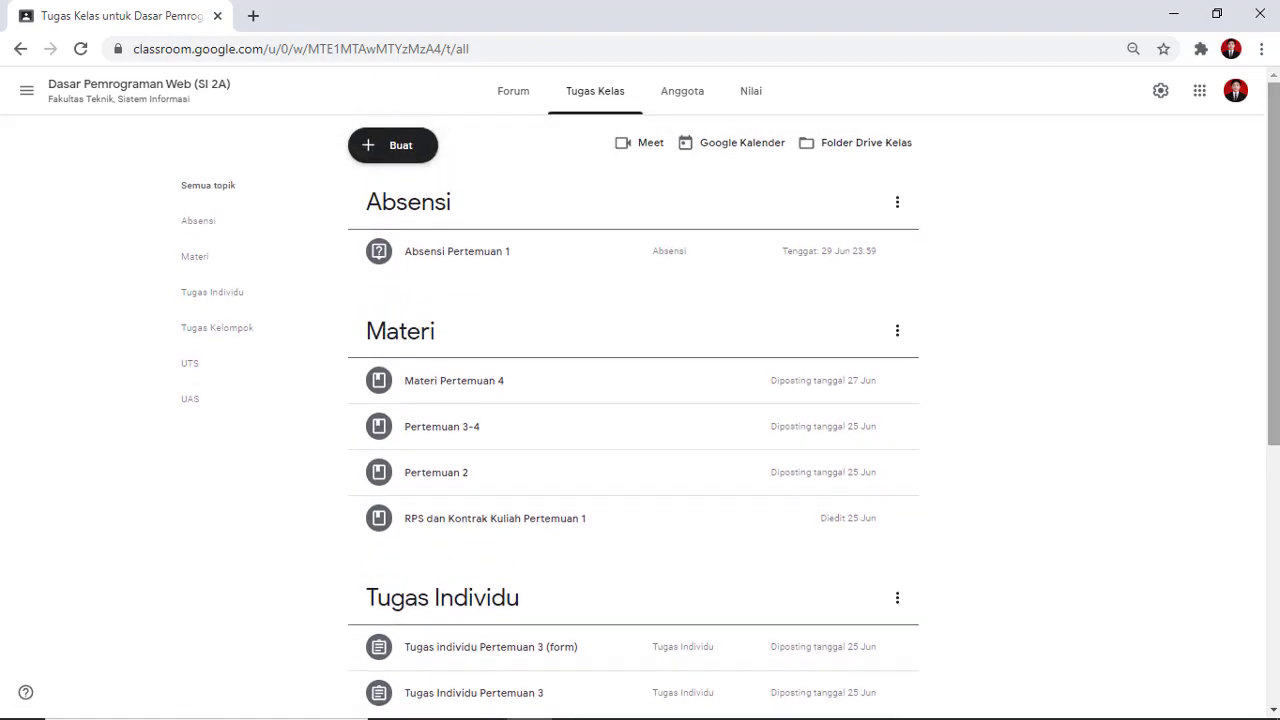